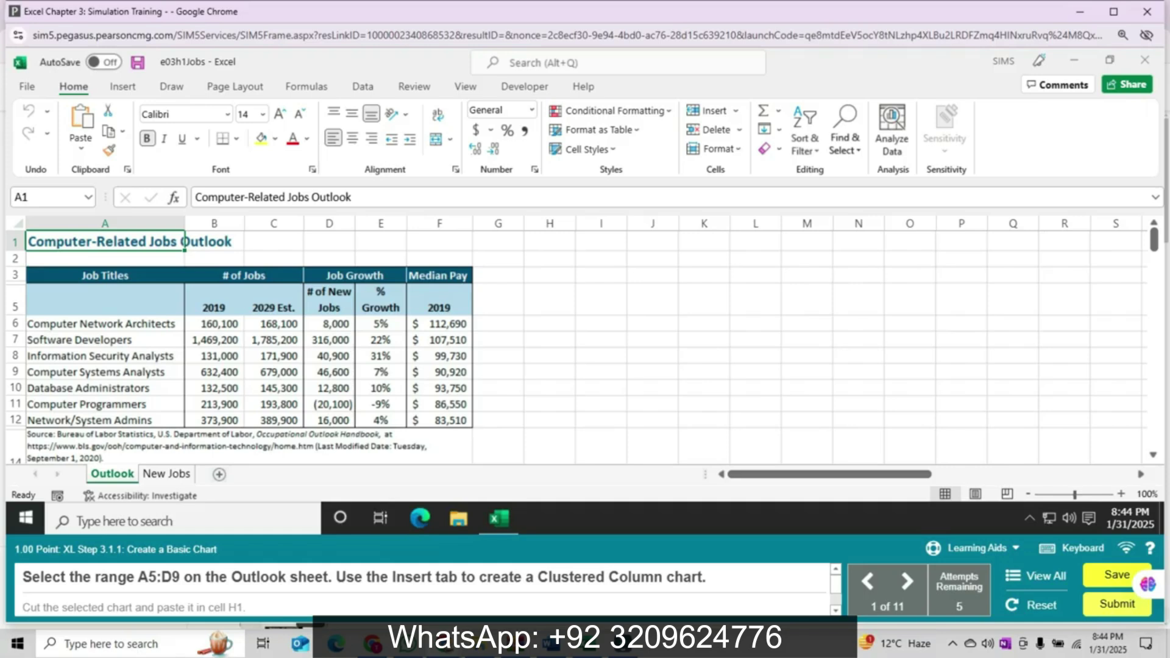
Insert a Clustered Column chart from the range A5:D9 on the Outlook sheet
mouse_move(103, 299)
left_mouse_down()
mouse_move(122, 326)
mouse_move(329, 360)
mouse_move(329, 390)
mouse_move(274, 390)
mouse_move(426, 439)
mouse_move(341, 404)
mouse_move(341, 421)
left_mouse_up()
left_click_drag(105, 298, 332, 373)
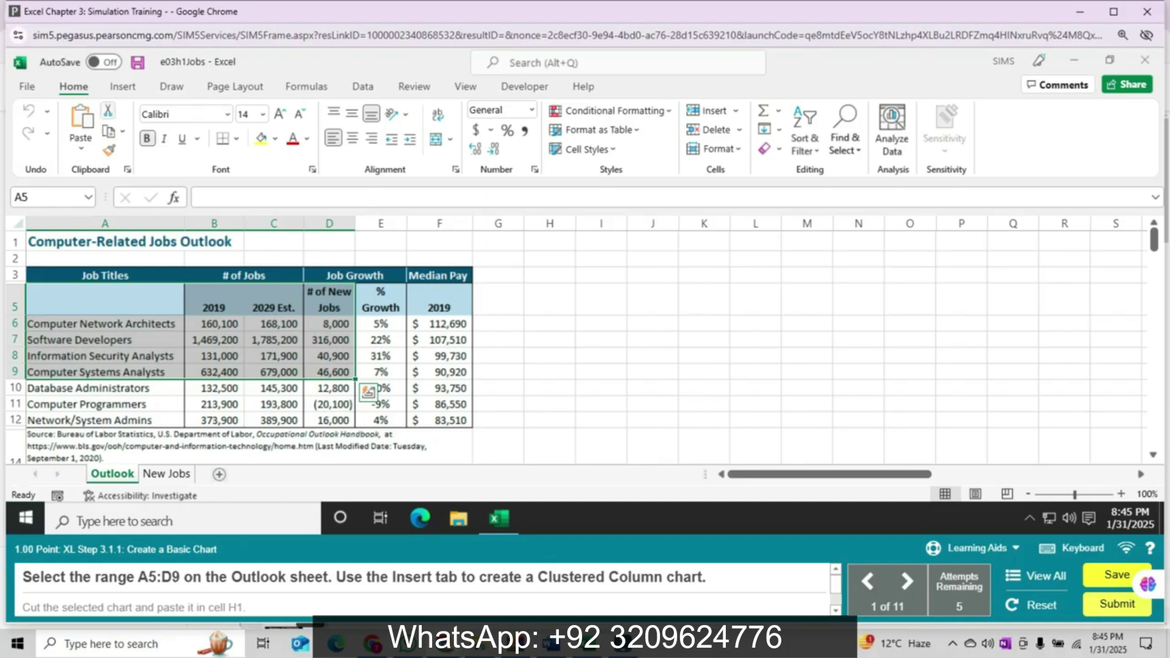
left_click(122, 86)
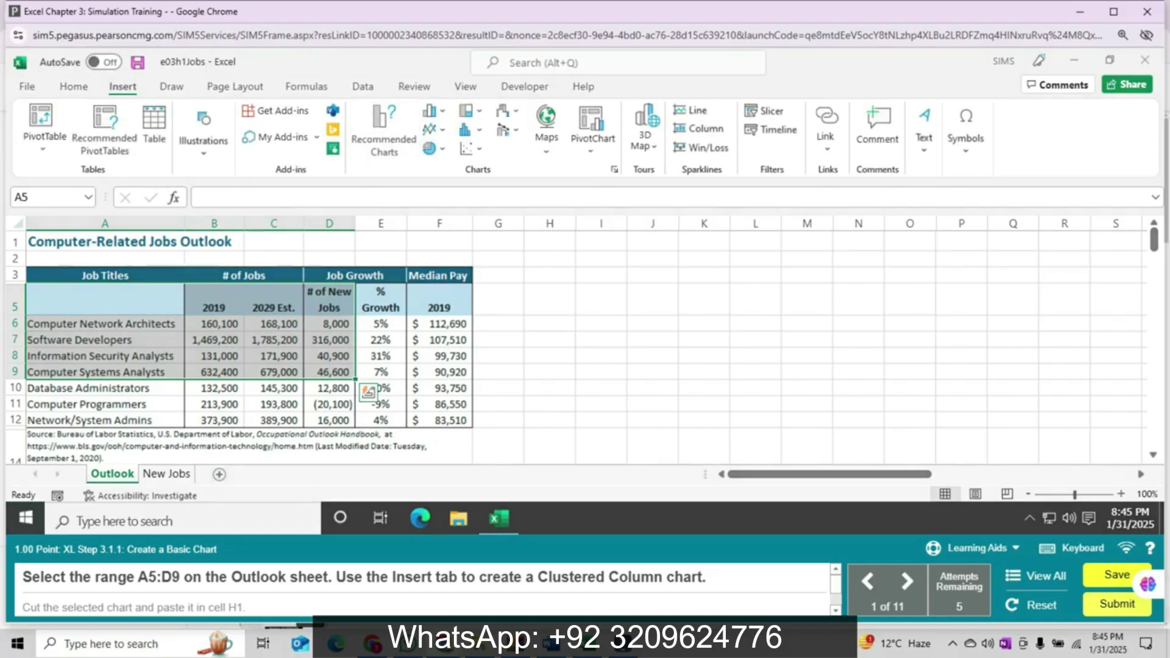
left_click(384, 128)
left_click(460, 128)
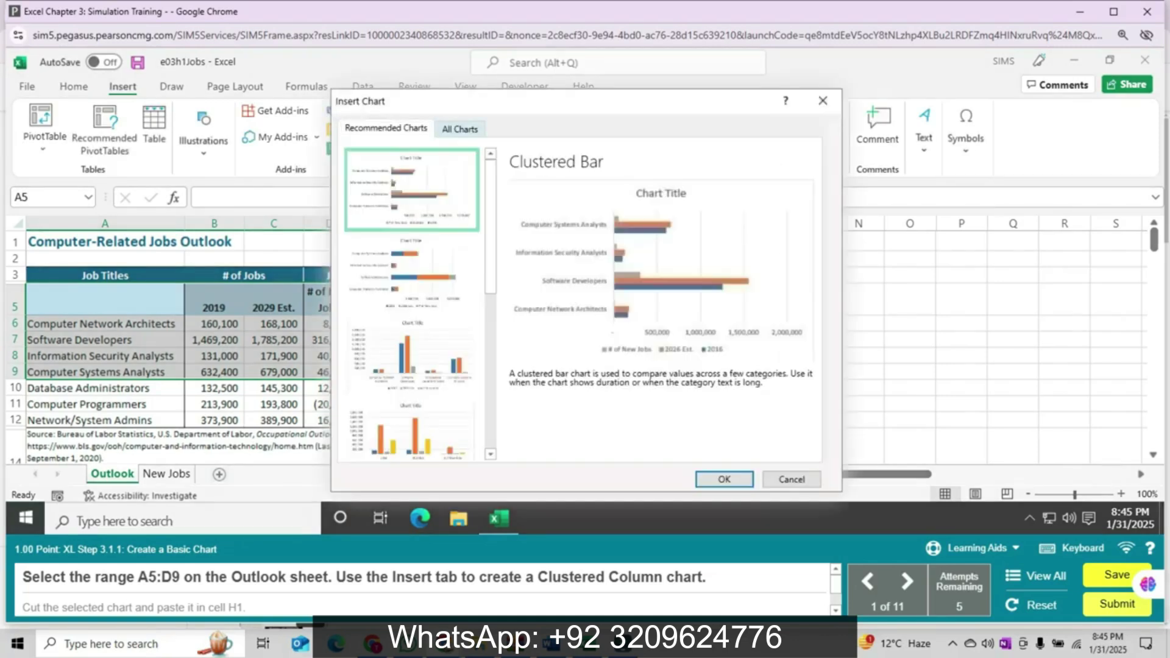
left_click(724, 480)
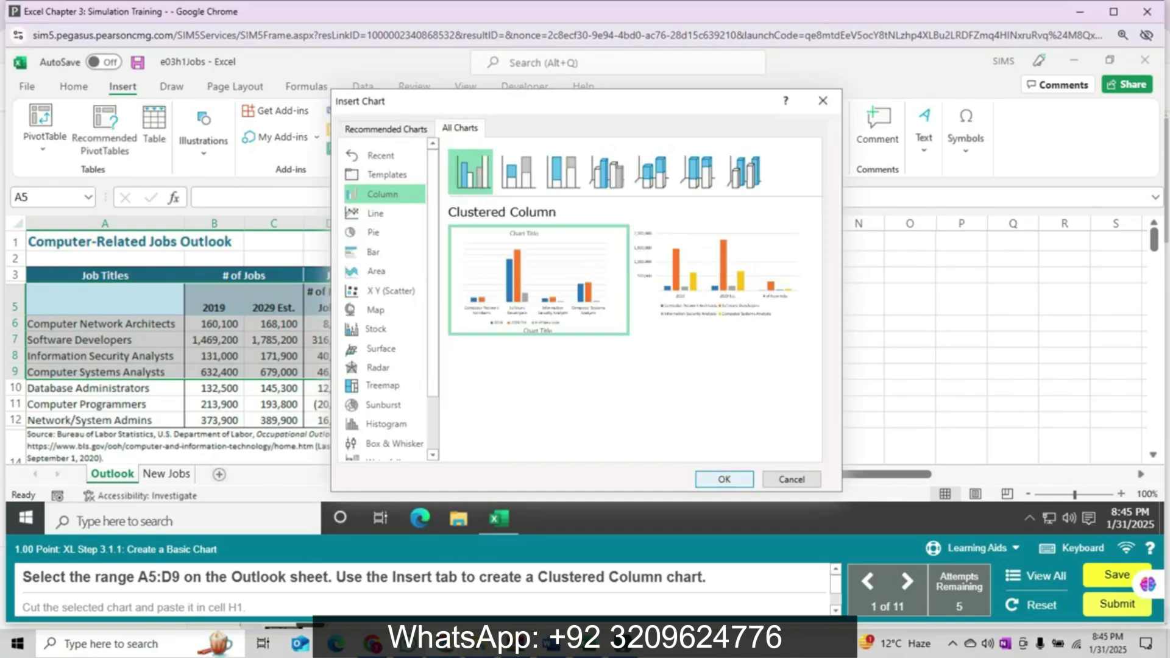
left_click(724, 480)
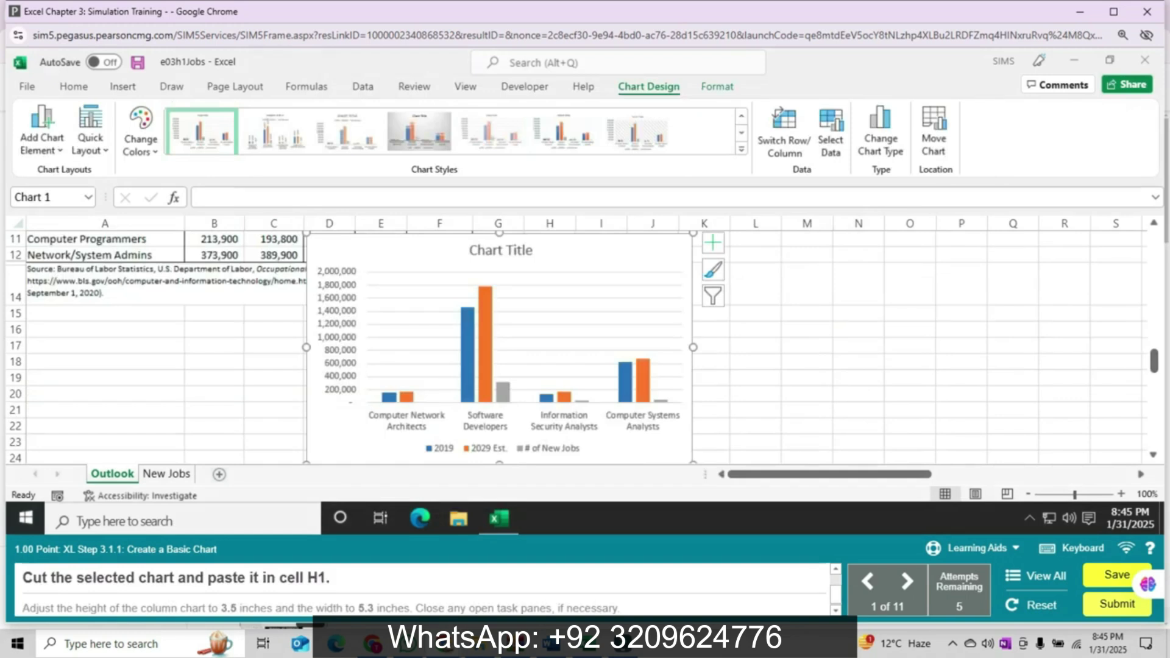
Cut the new column chart and paste it at cell H1 of the Outlook sheet
right_click(410, 421)
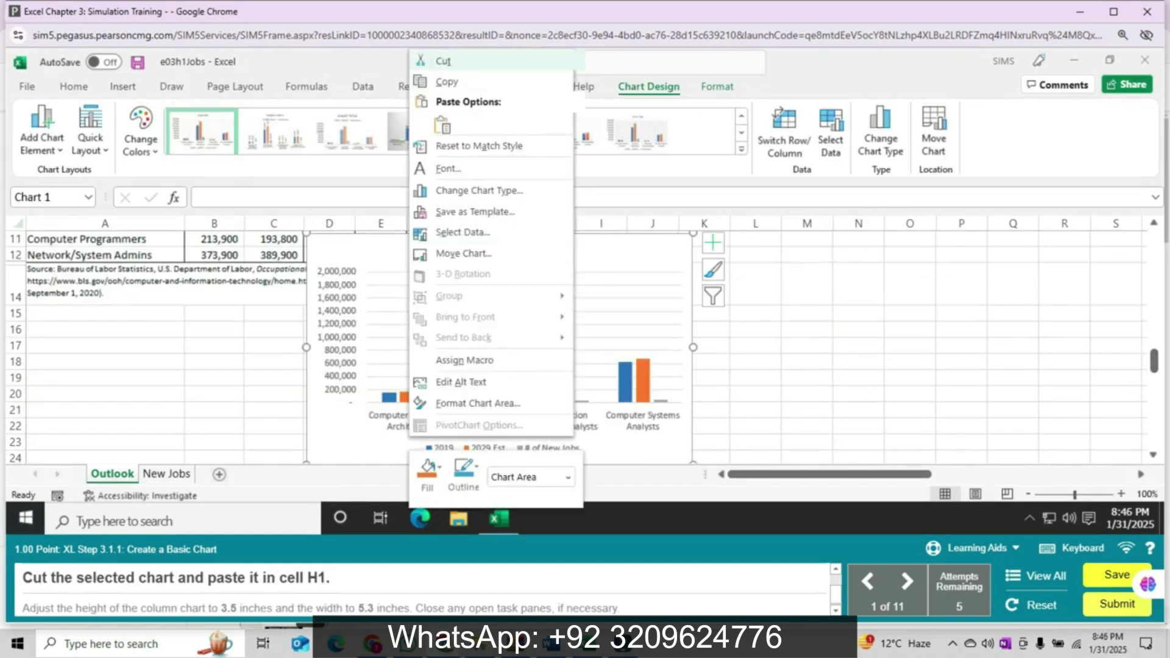
left_click(443, 61)
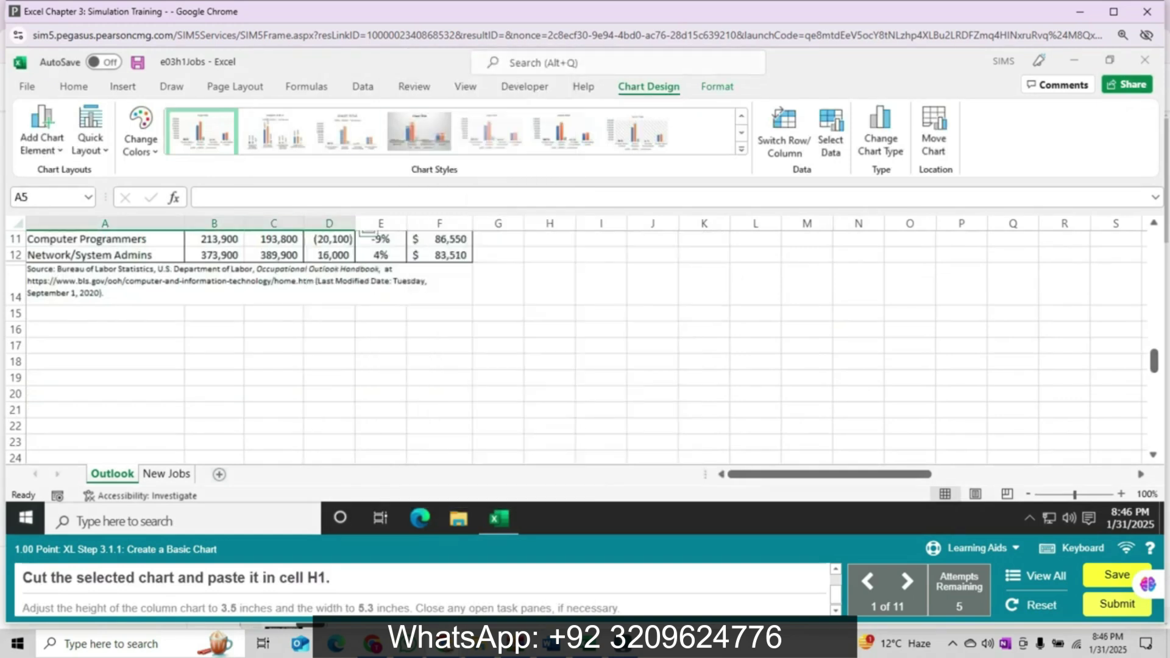
left_click_drag(1153, 360, 1153, 239)
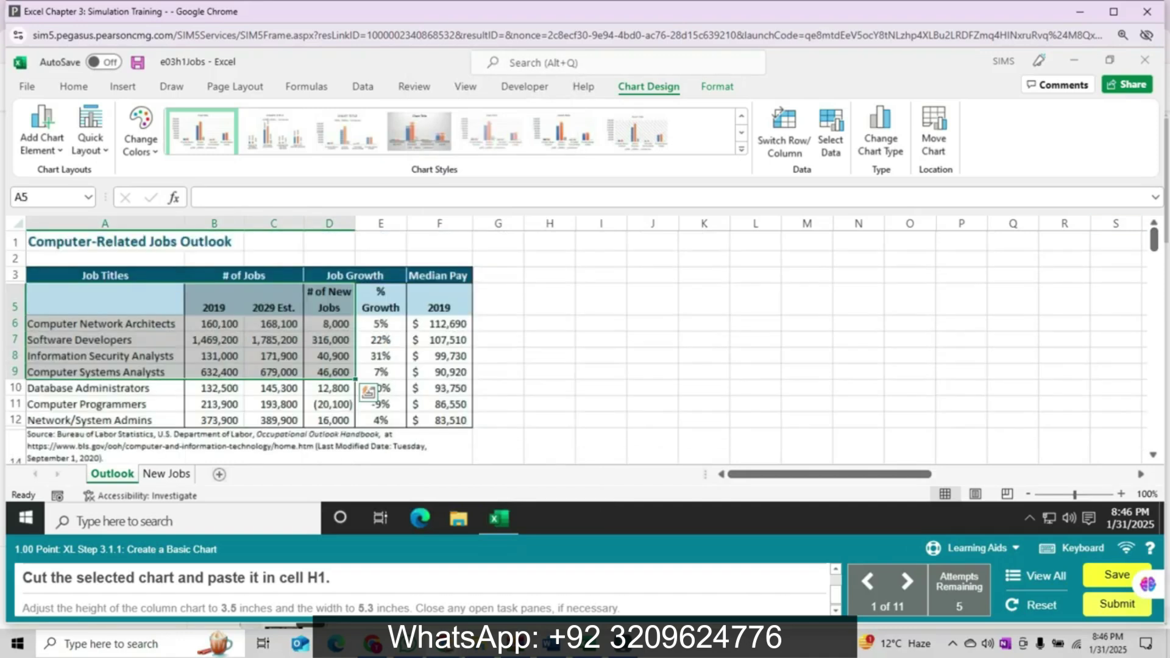
left_click(548, 240)
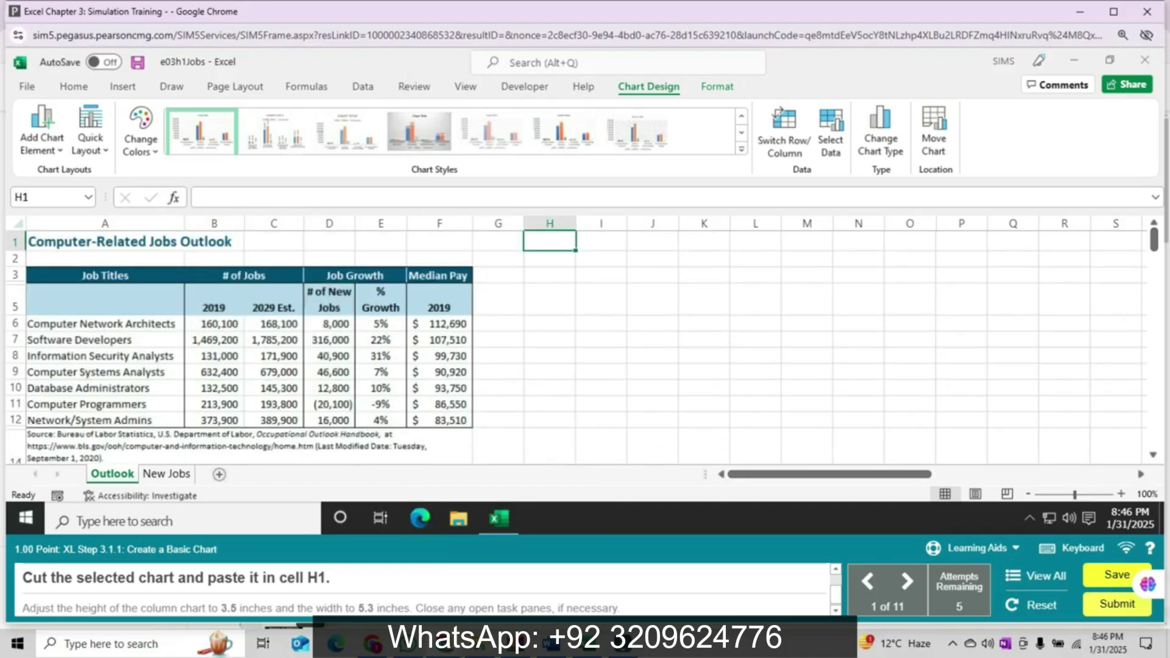
left_click(74, 86)
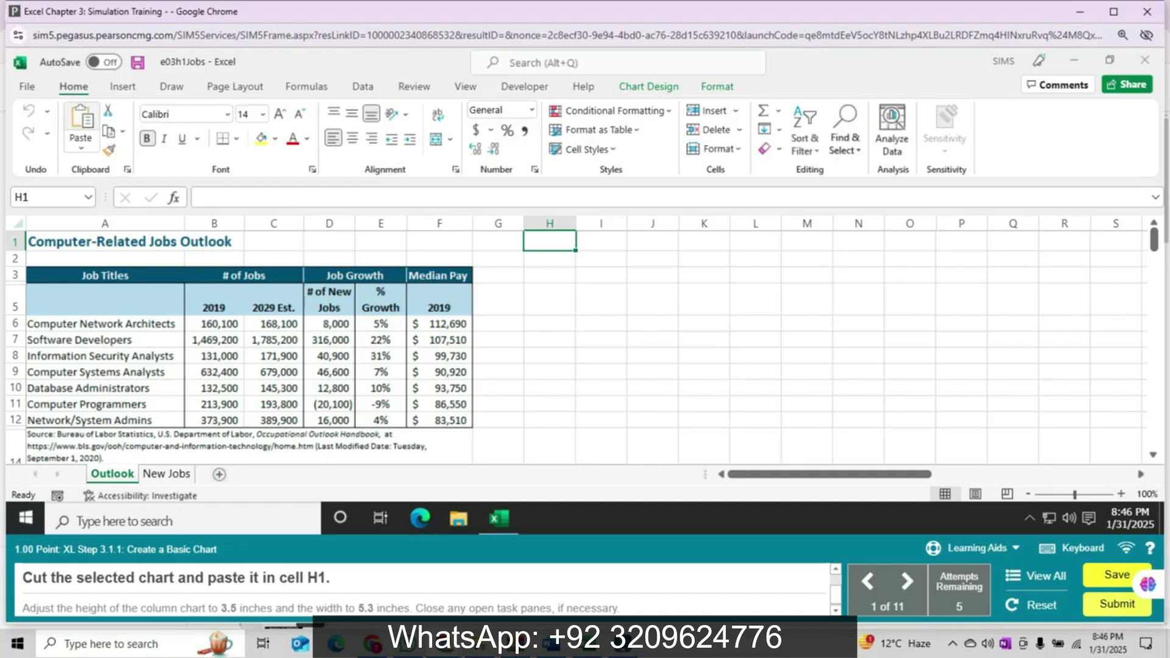
left_click(80, 122)
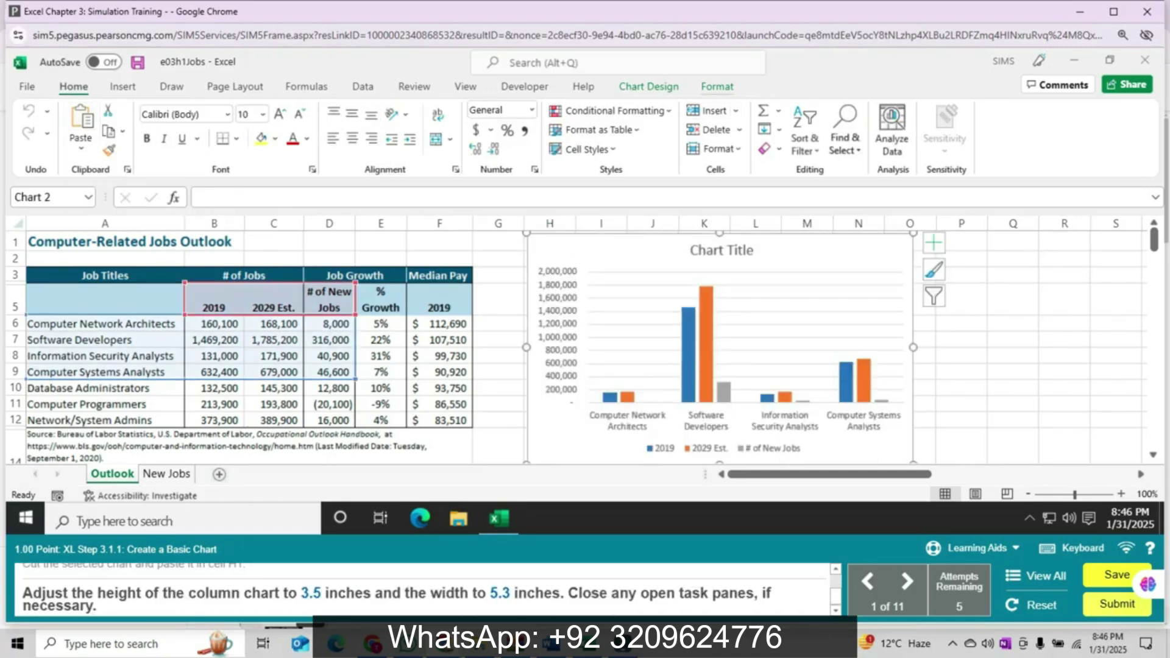
Resize the column chart to a height of 3.5 inches and a width of 5.3 inches
left_click(717, 87)
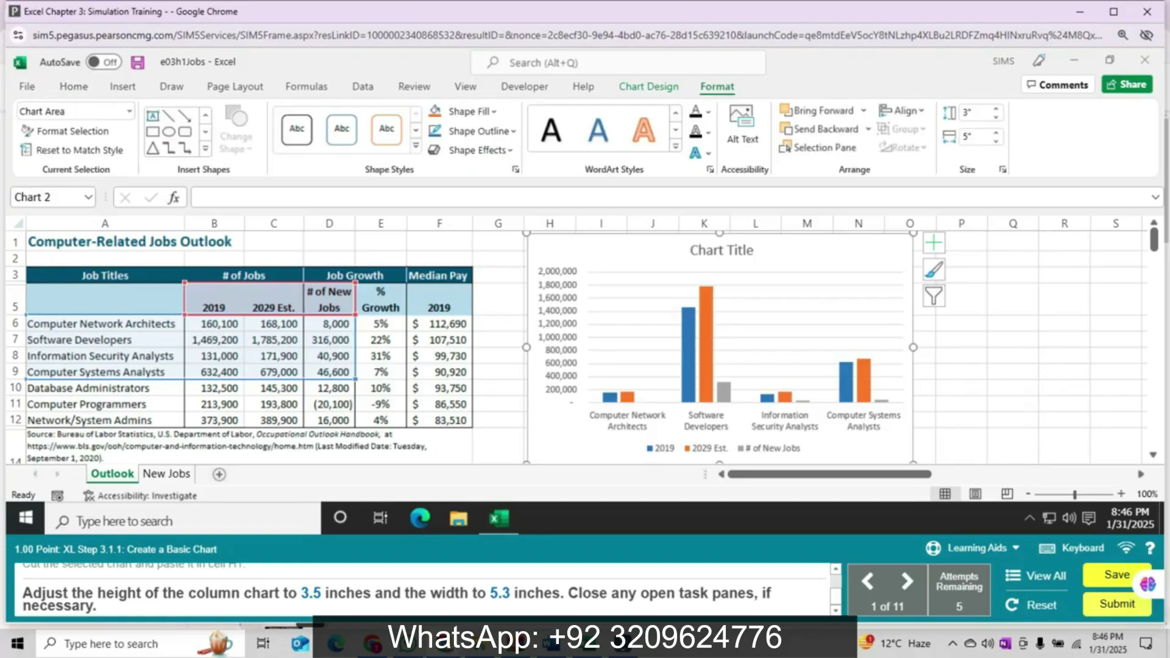
left_click(995, 108)
left_click(995, 108)
left_click(996, 108)
left_click(996, 108)
left_click(995, 108)
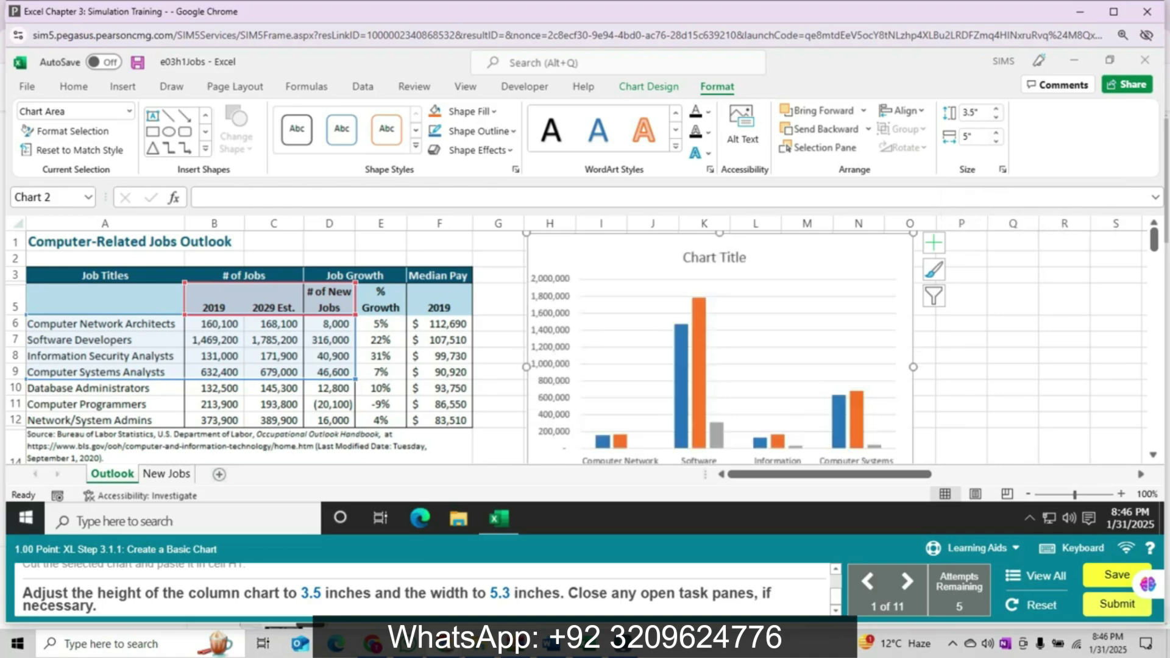
left_click(995, 133)
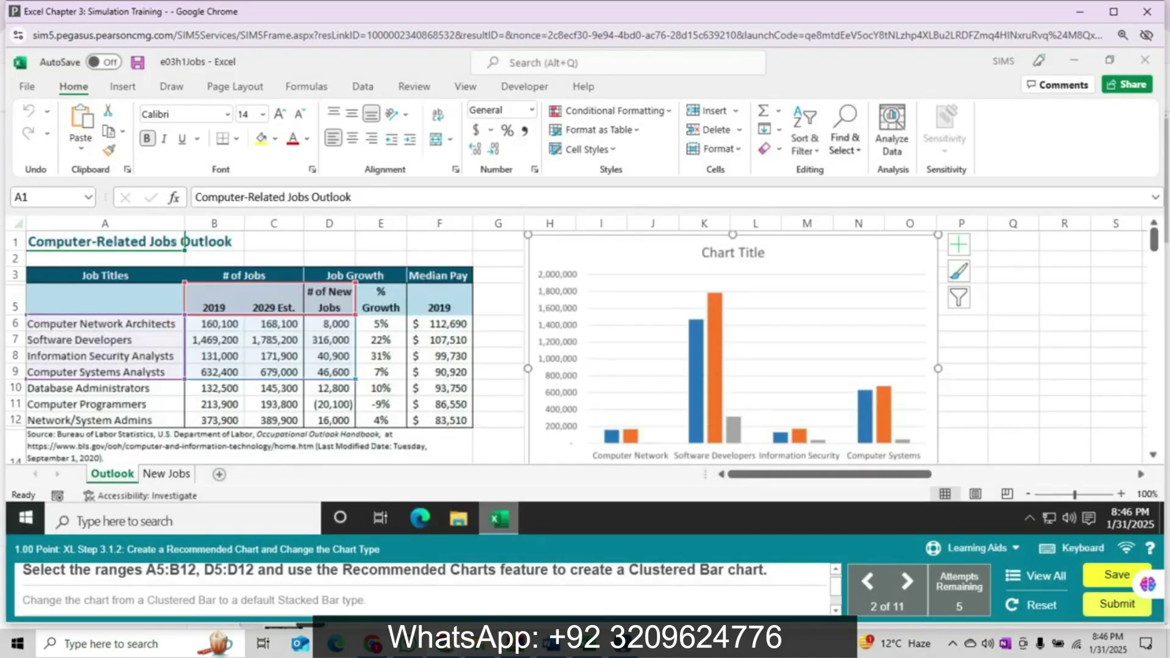
Insert a Clustered Bar chart from the ranges A5:B12 and D5:D12, using Recommended Charts
left_click(184, 242)
left_click_drag(103, 305, 214, 421)
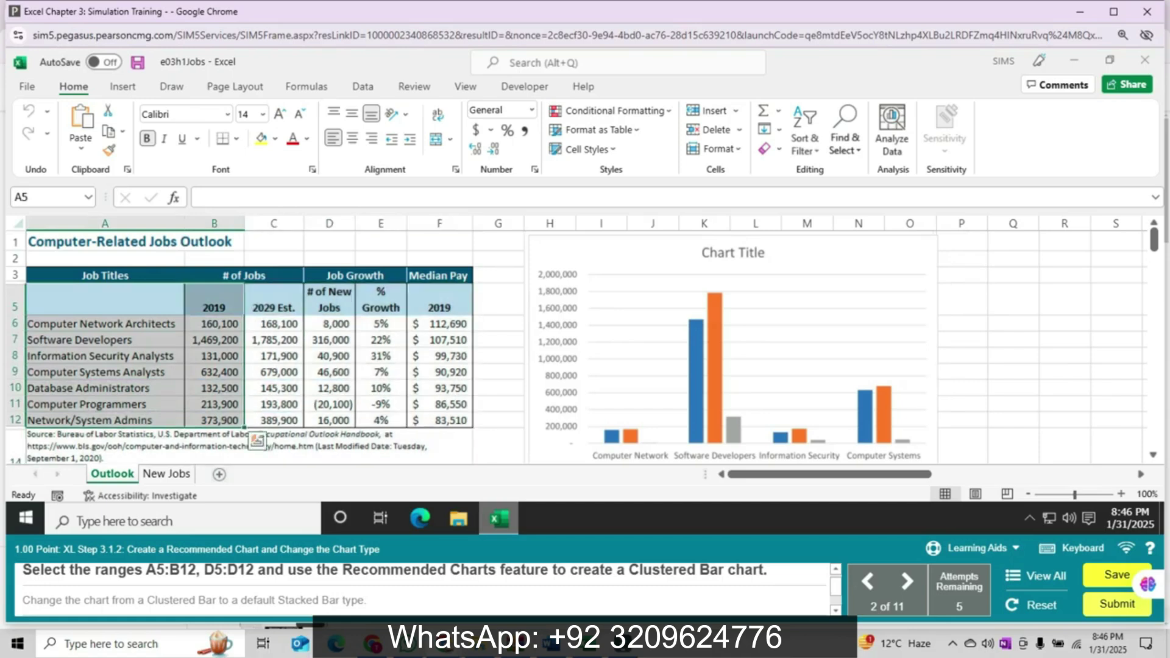
left_click_drag(329, 299, 333, 421)
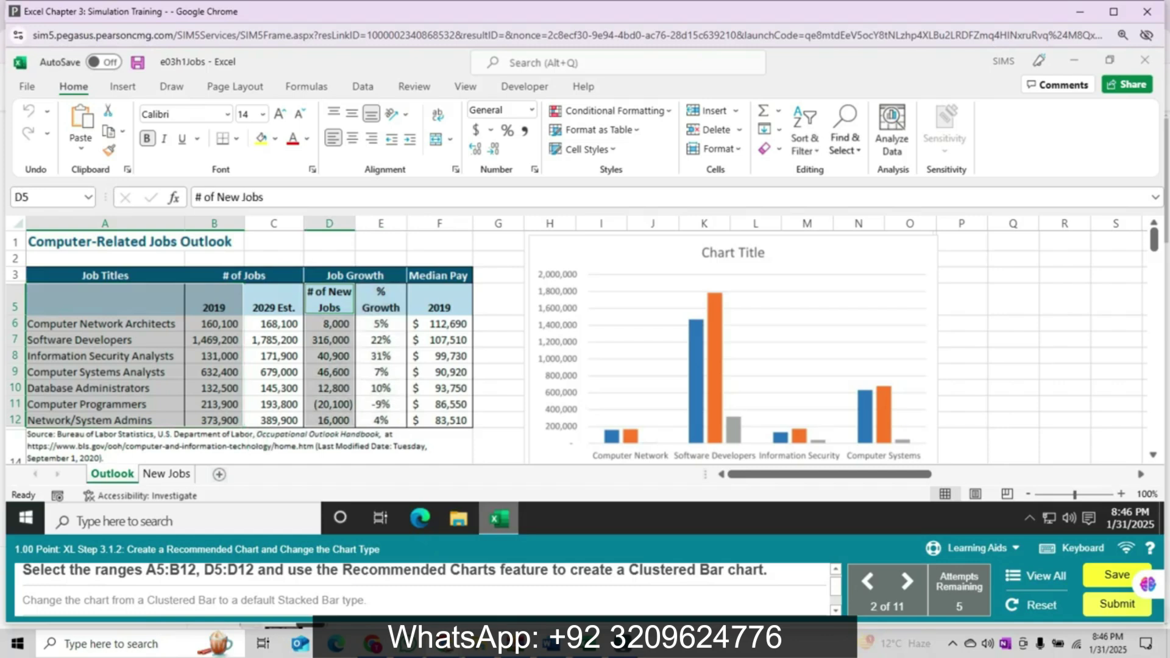
left_click(123, 86)
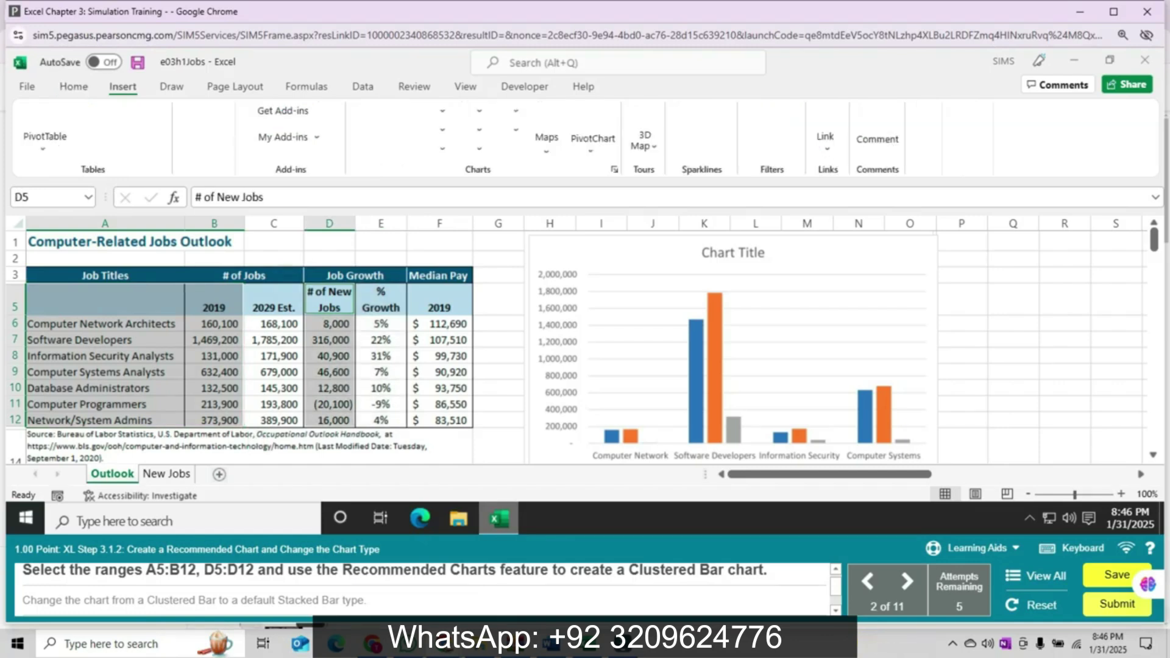
left_click(378, 131)
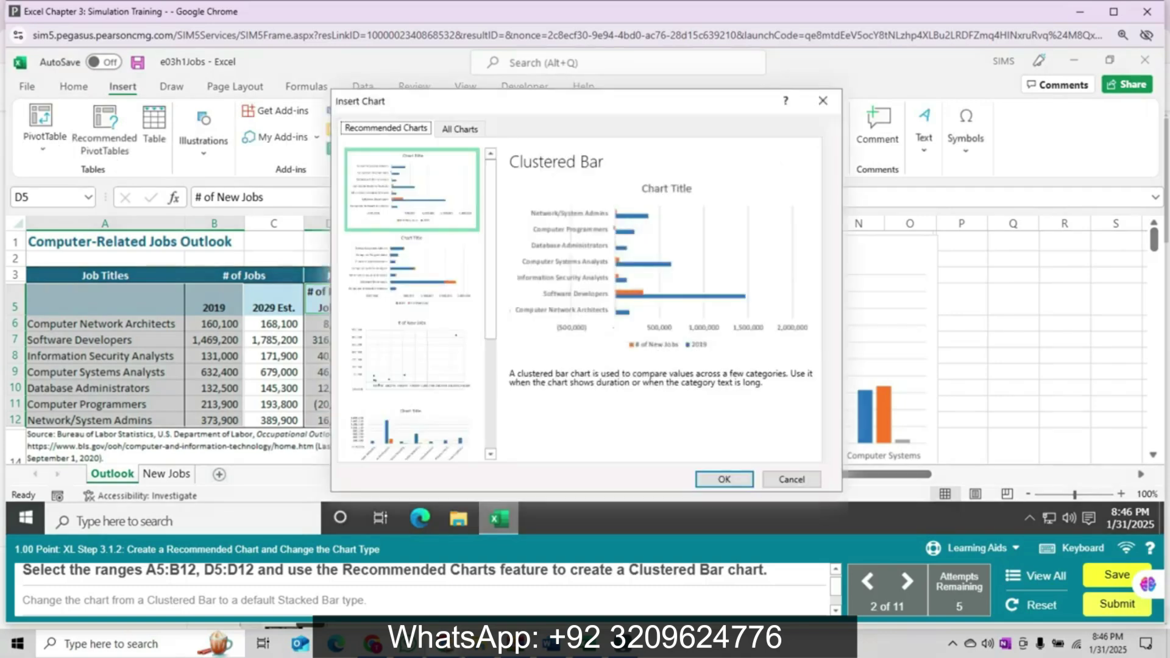
left_click(460, 128)
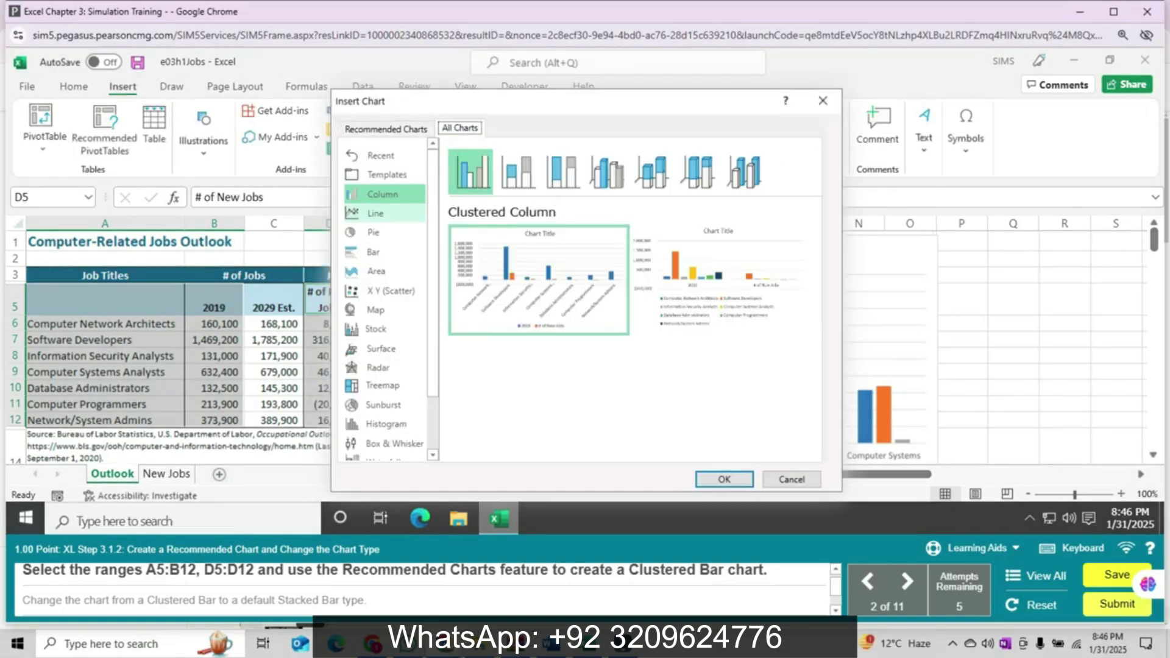
left_click(376, 213)
left_click(373, 252)
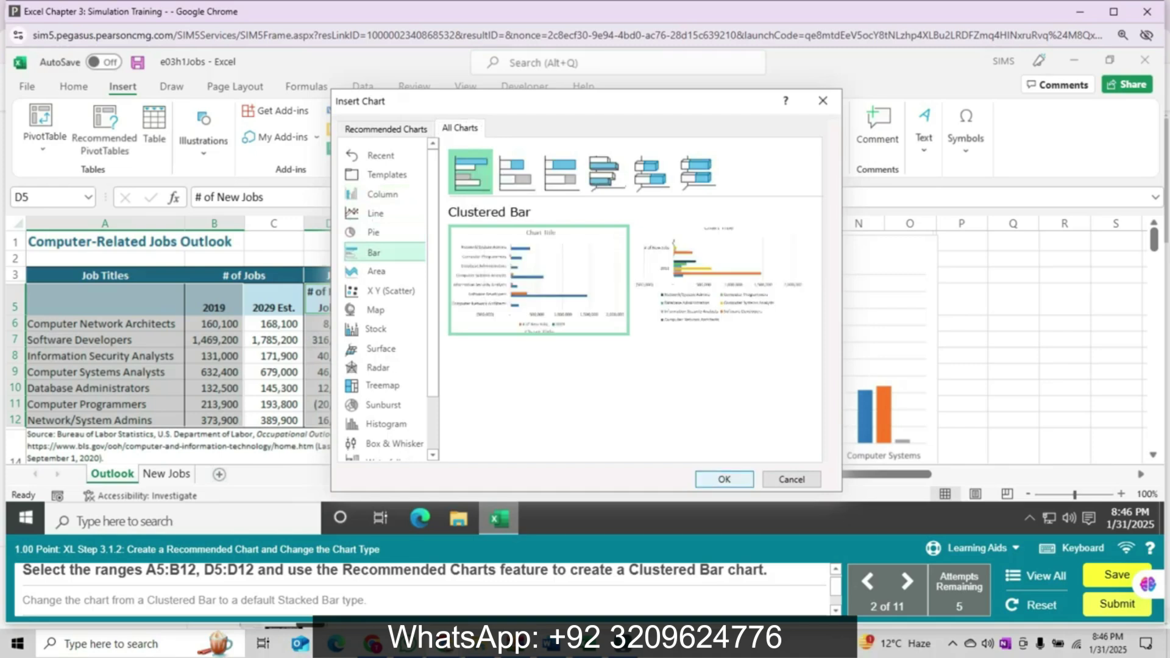
key("Return")
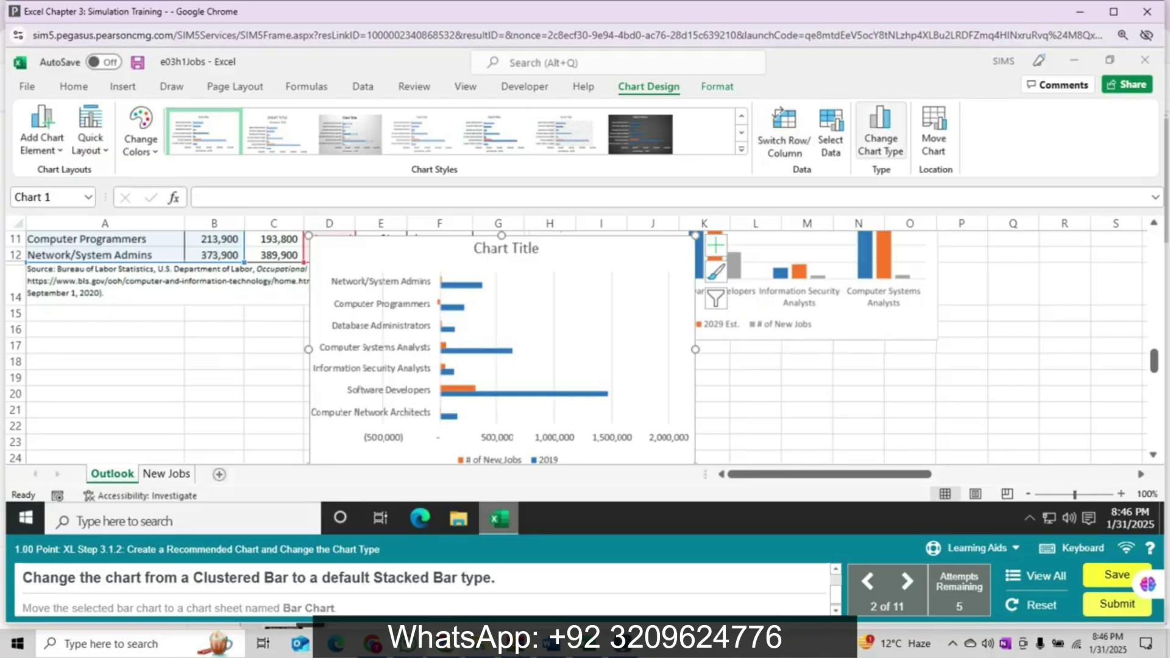
Change the clustered bar chart to the default Stacked Bar type
left_click(880, 140)
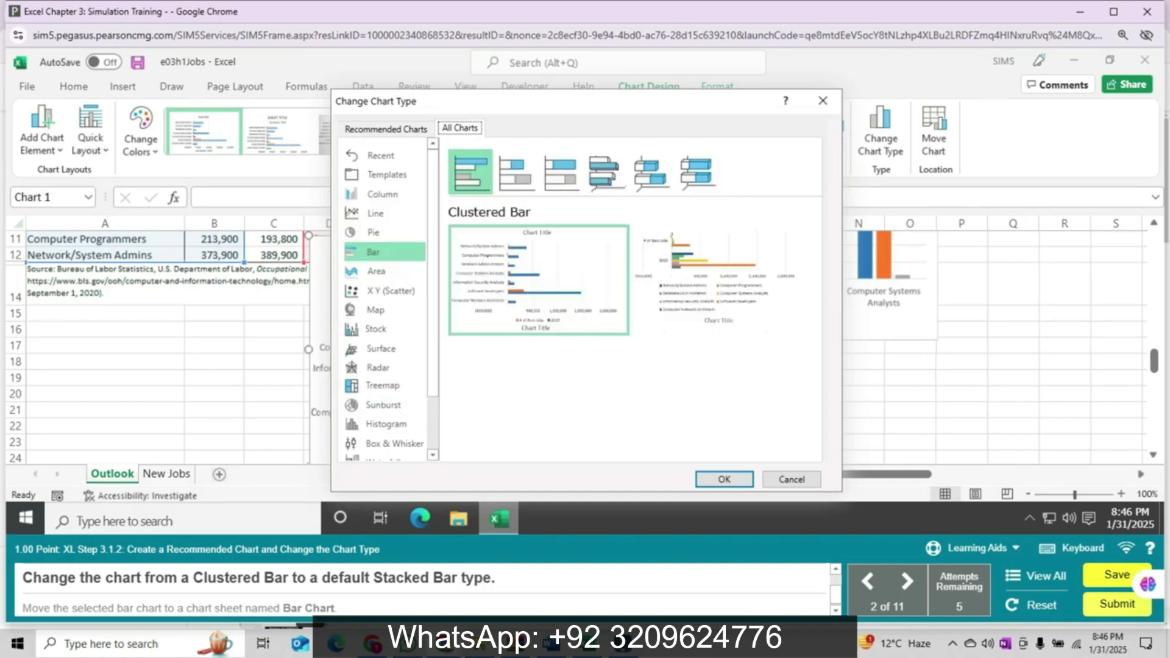
left_click(515, 171)
left_click(724, 479)
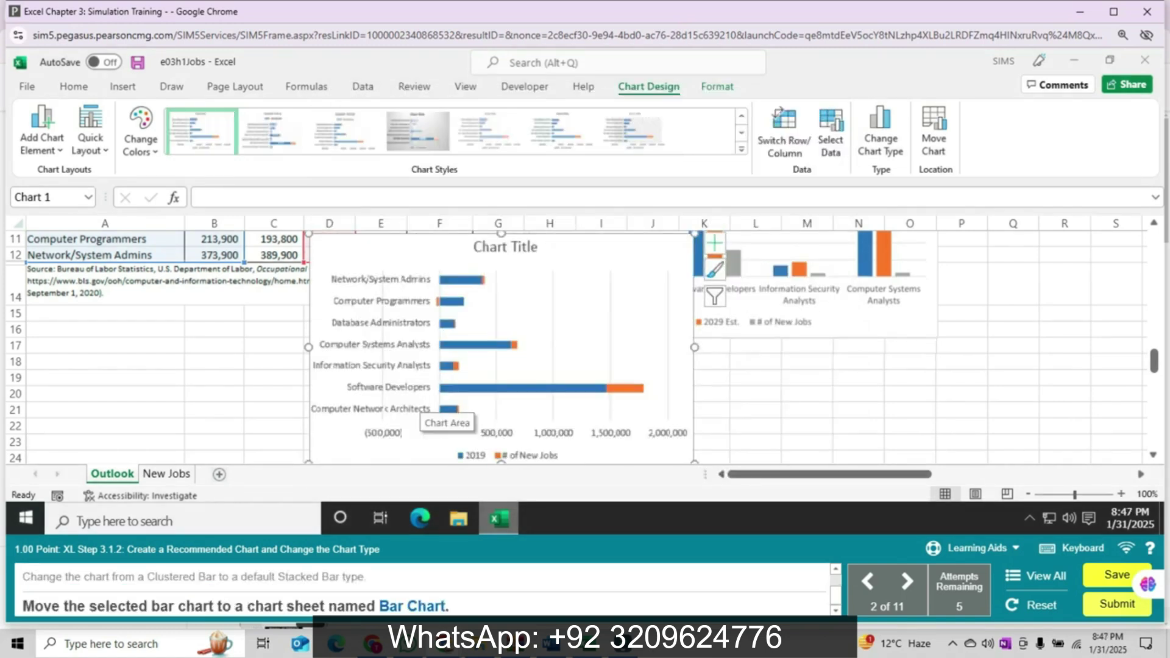
Move the stacked bar chart to a new chart sheet named Bar Chart
left_click(934, 131)
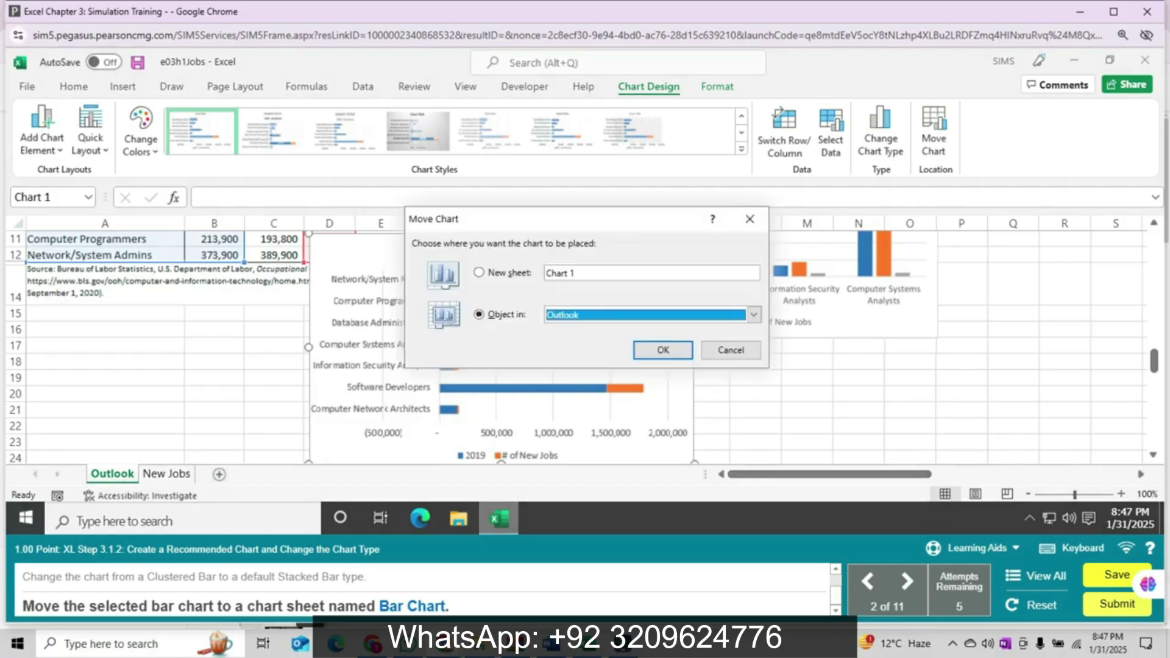
key("alt+s")
type("Bar Chart")
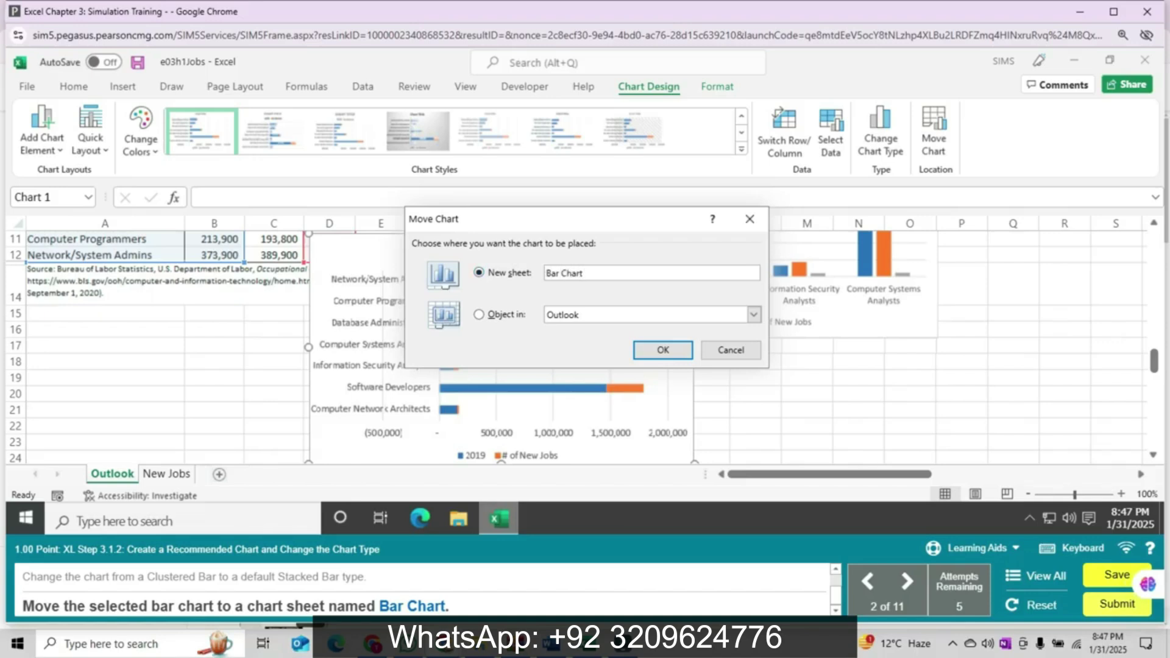
left_click(662, 350)
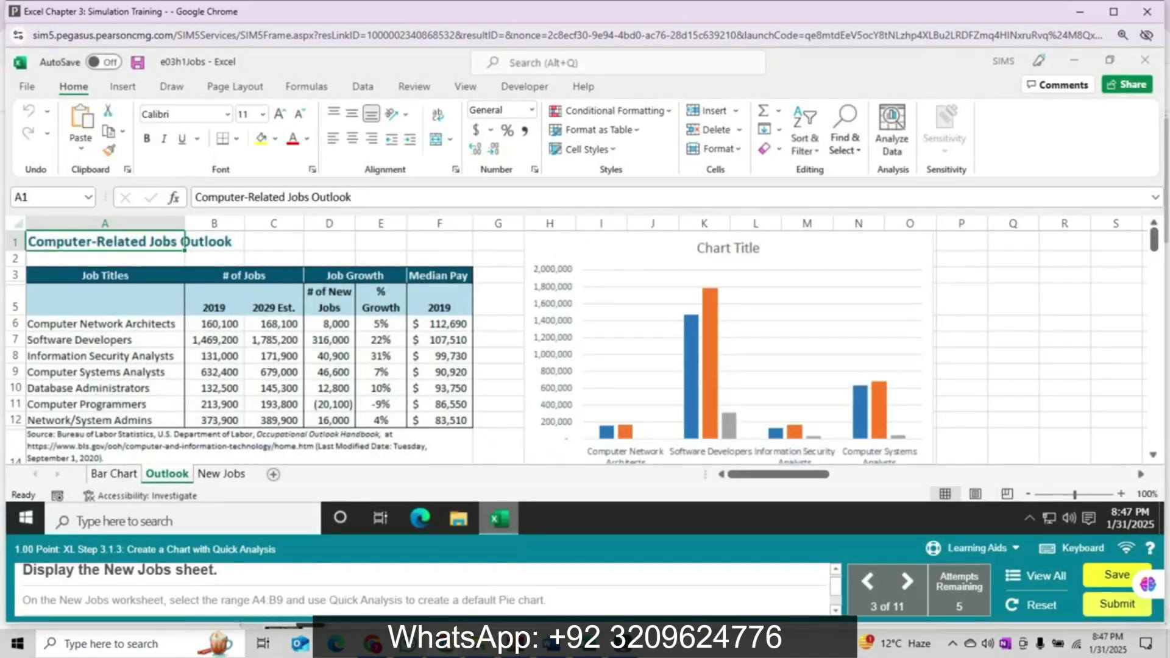
On the New Jobs sheet, create a default Pie chart from the range A4:B9 with Quick Analysis
key("ctrl+Page_Down")
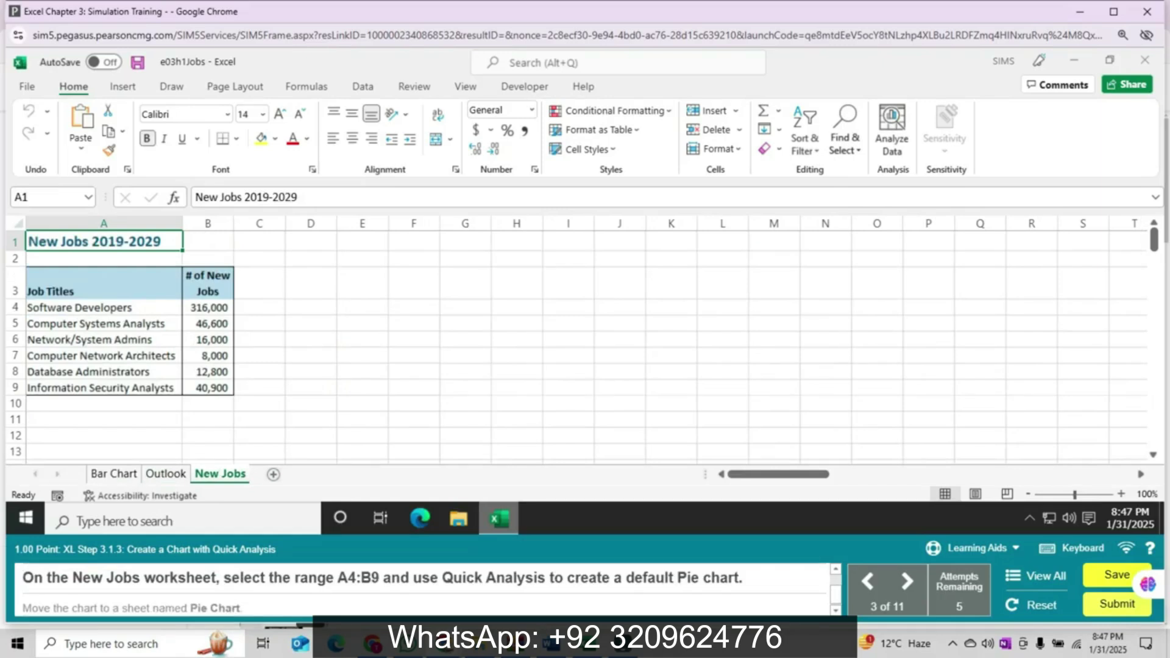
left_click_drag(103, 372, 208, 387)
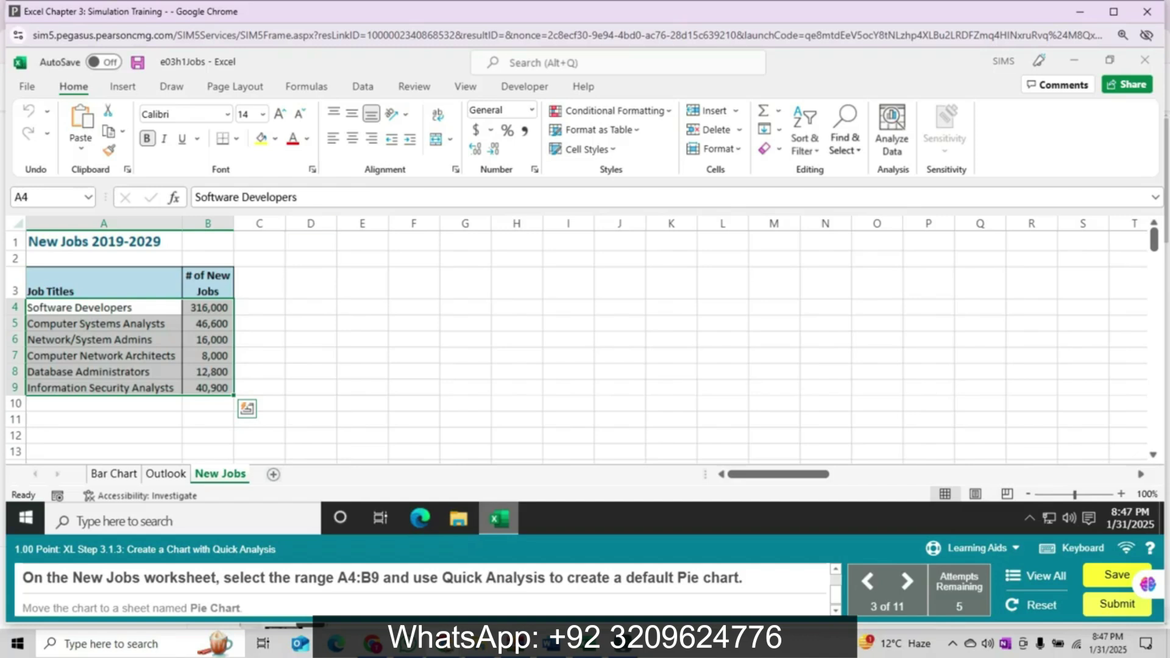
left_click(123, 87)
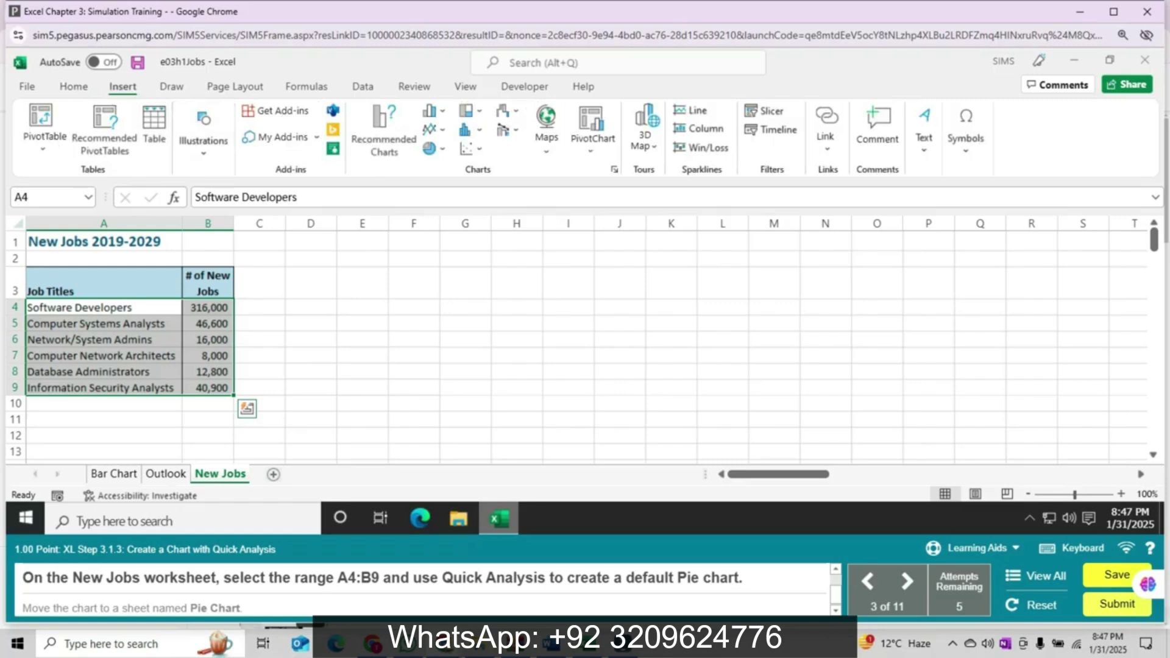
left_click(247, 409)
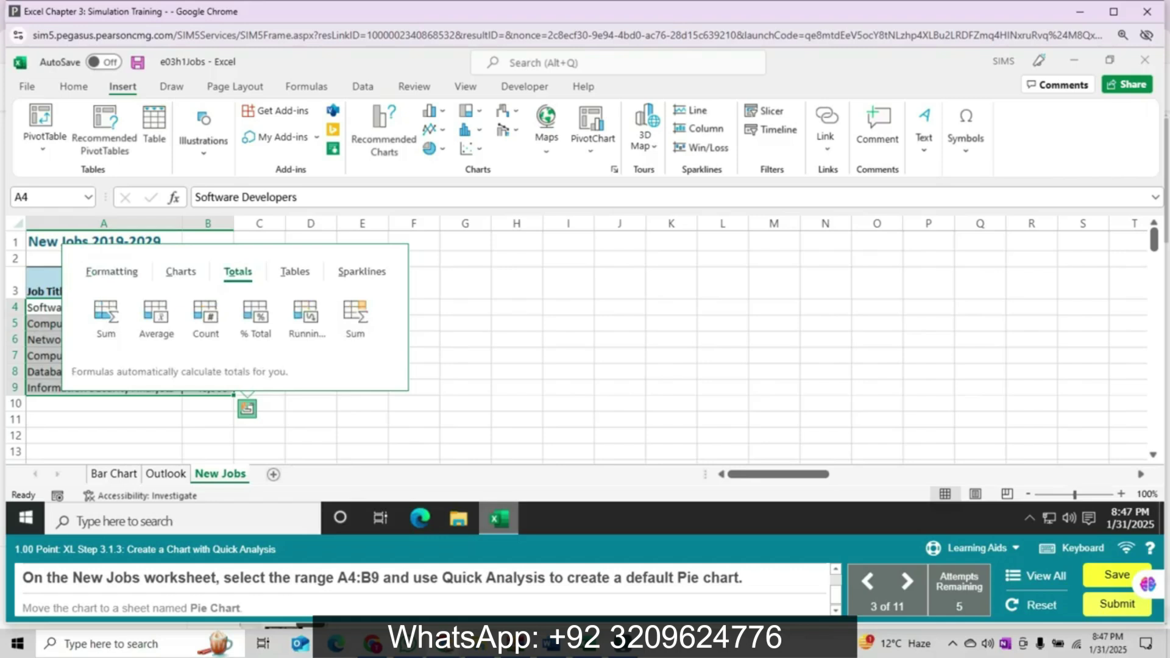
left_click(181, 271)
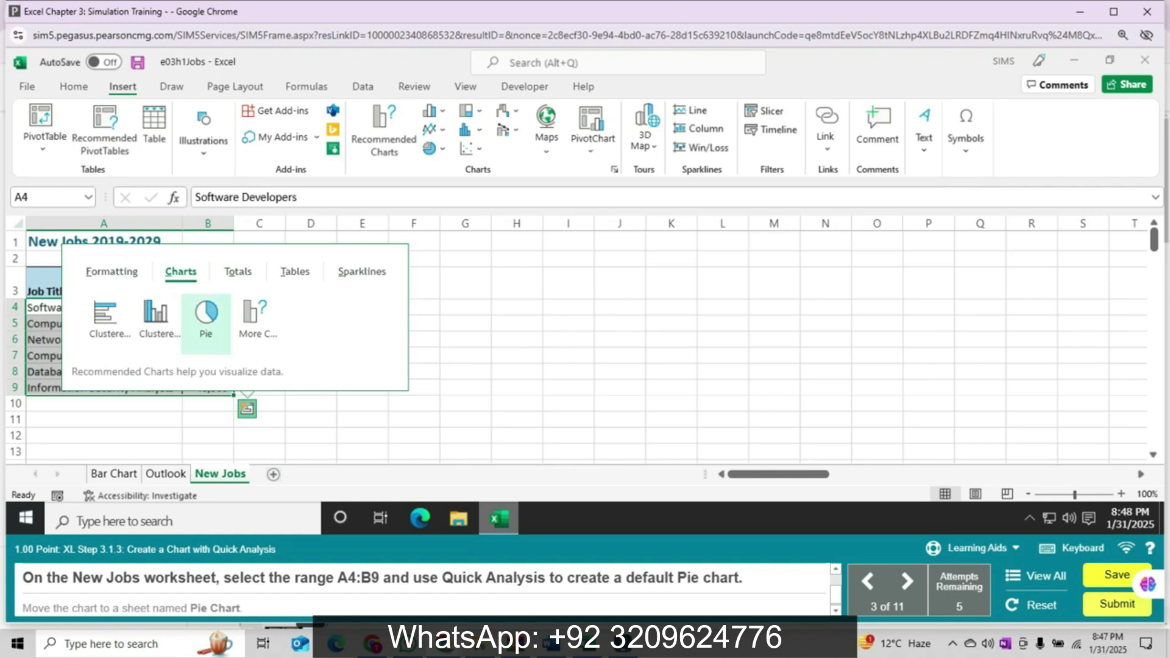
left_click(206, 323)
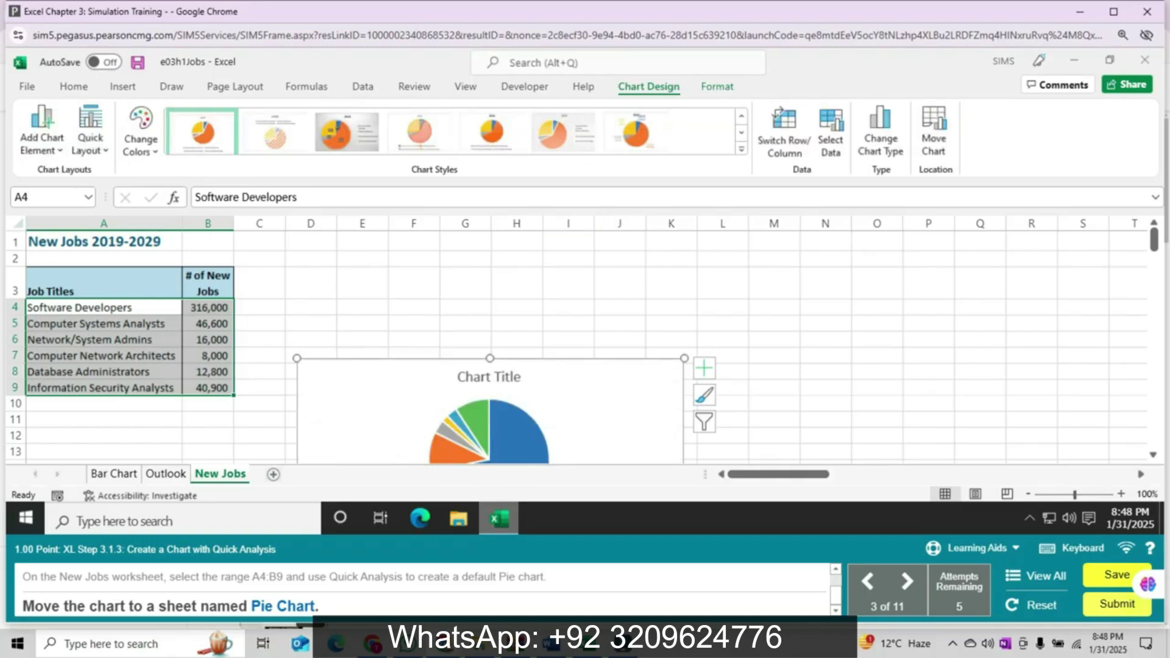
Move the pie chart to a new chart sheet named Pie Chart and display the Outlook sheet
left_click(934, 138)
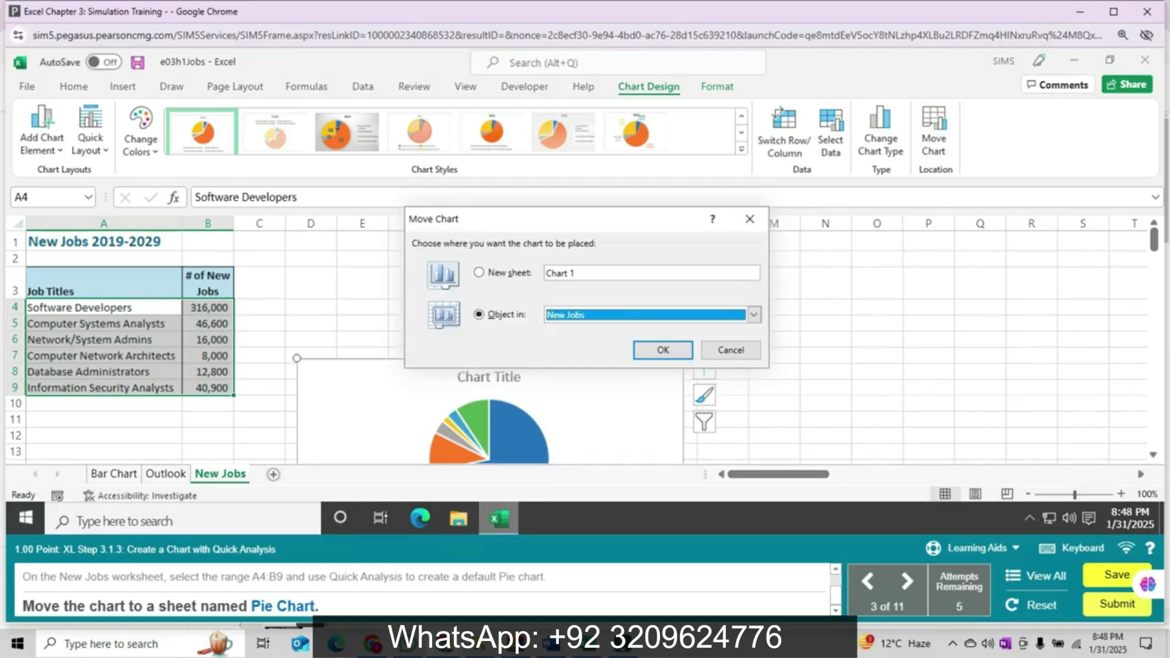
key("alt+s")
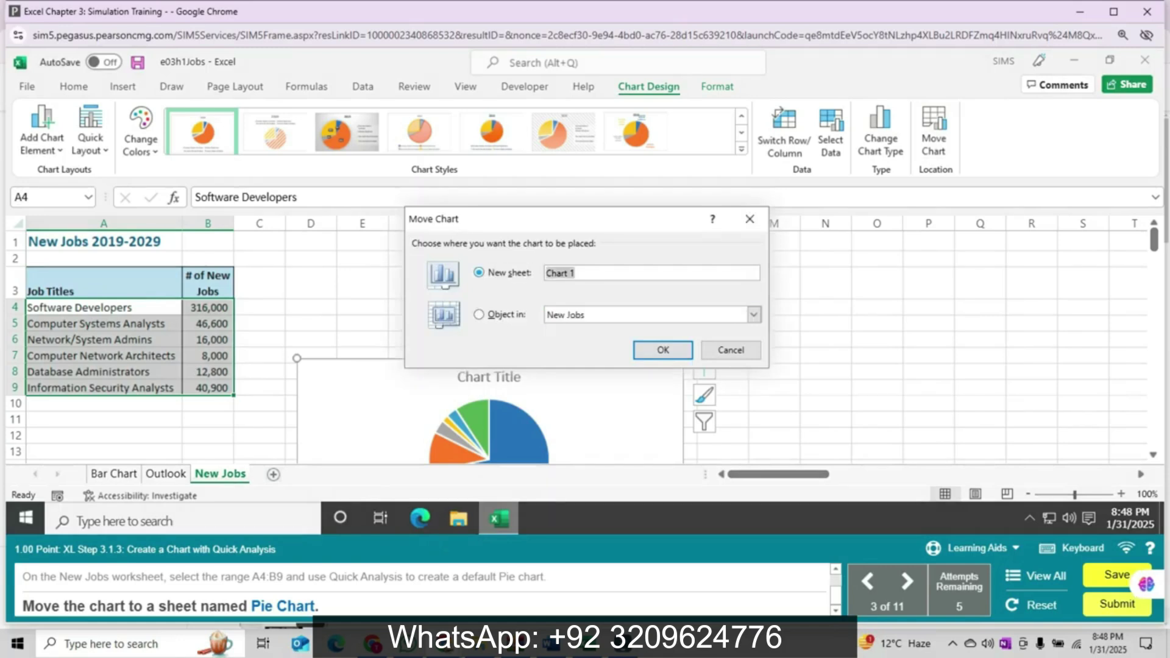
type("Pie Chart")
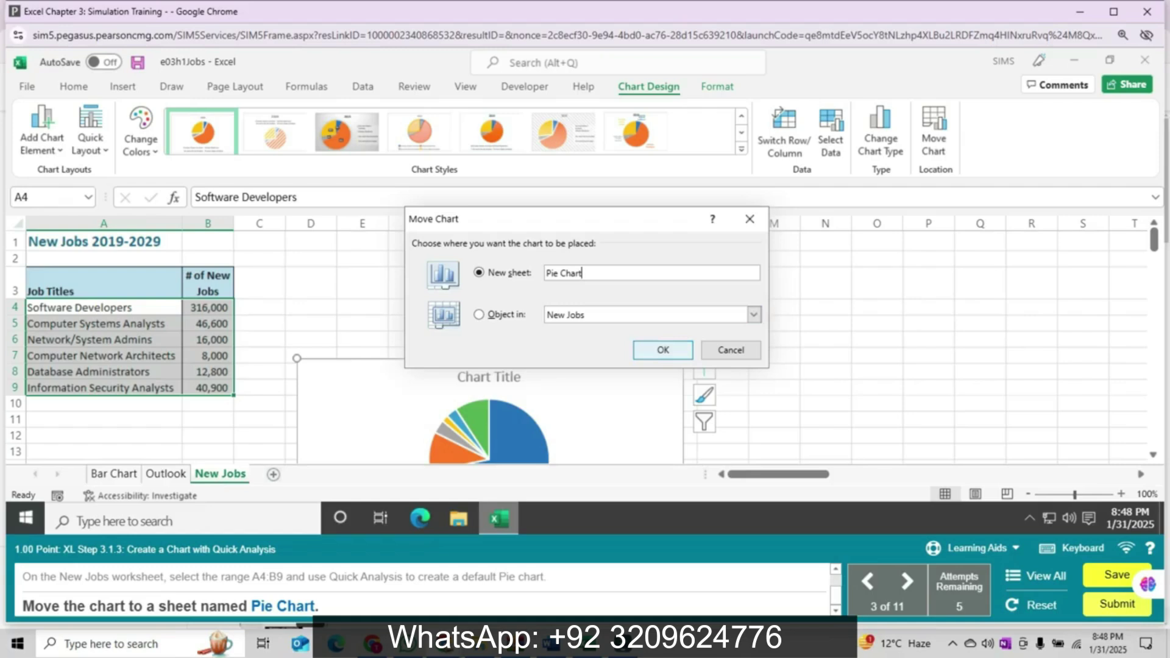
key("Return")
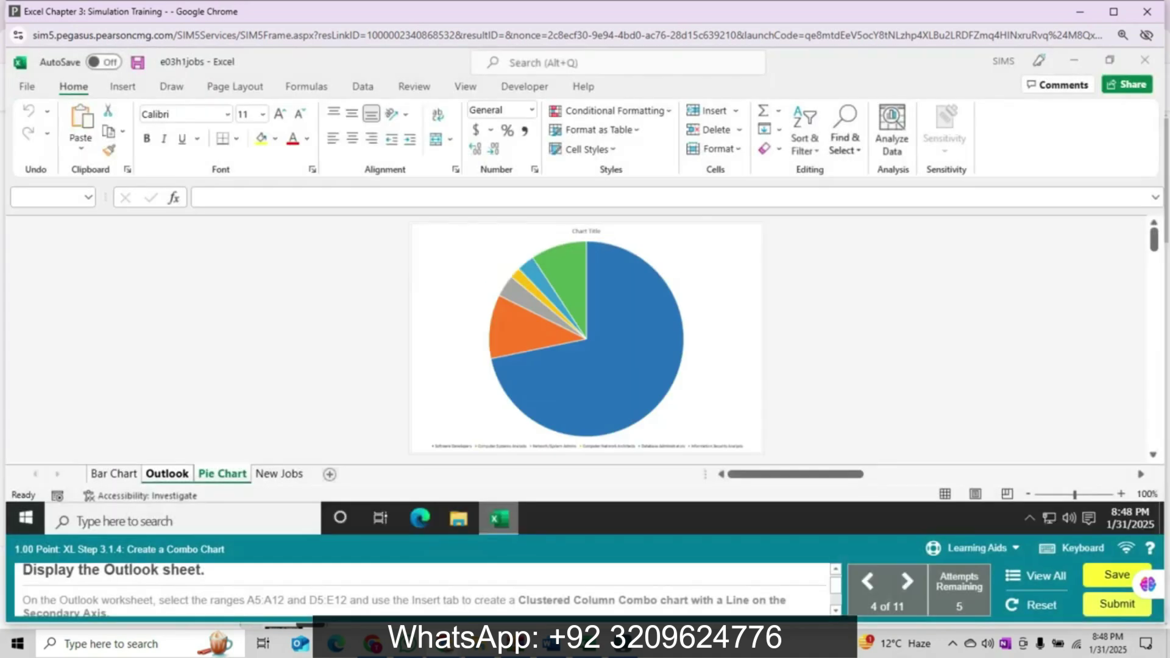
left_click(167, 474)
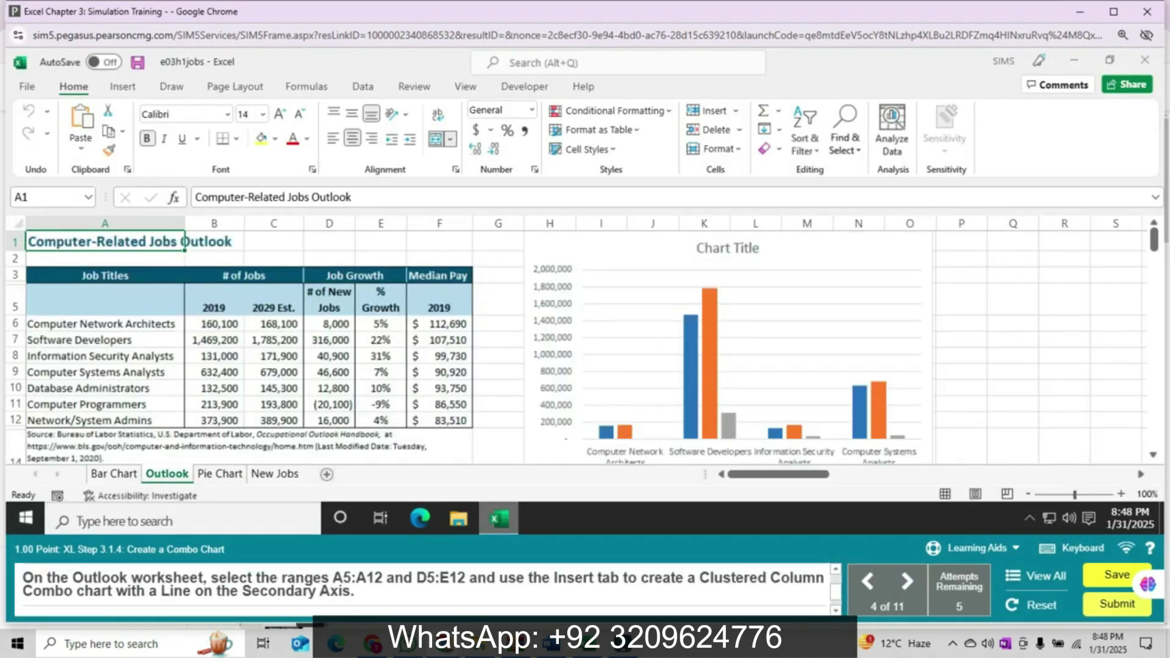
left_click_drag(105, 307, 214, 420)
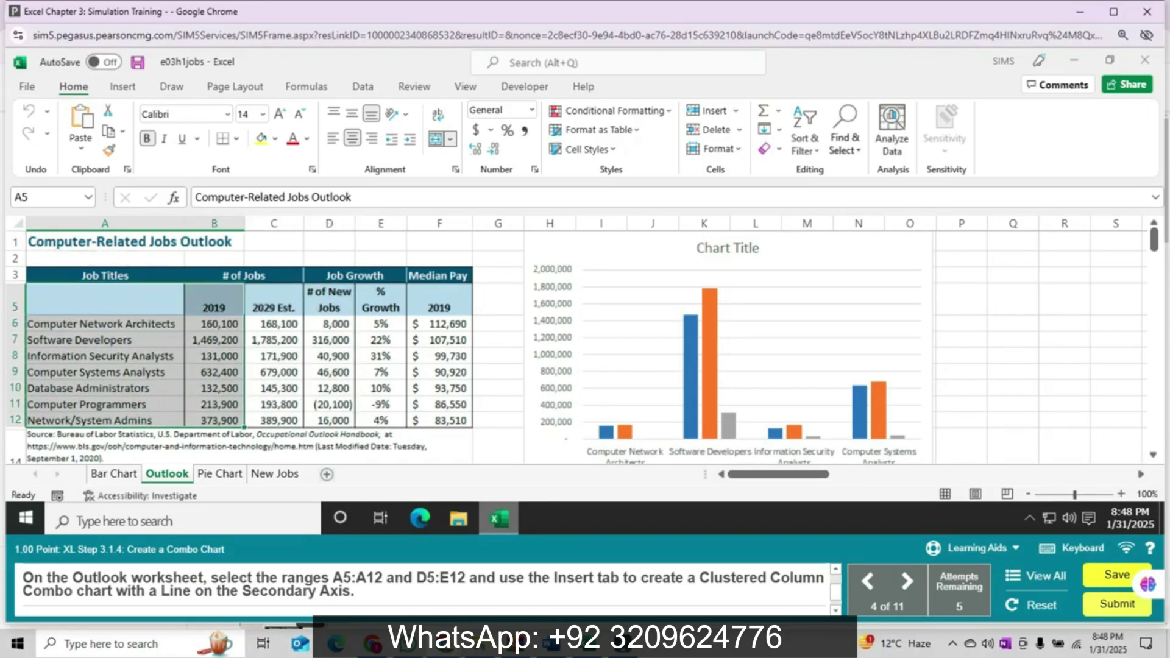
left_click_drag(329, 307, 381, 421)
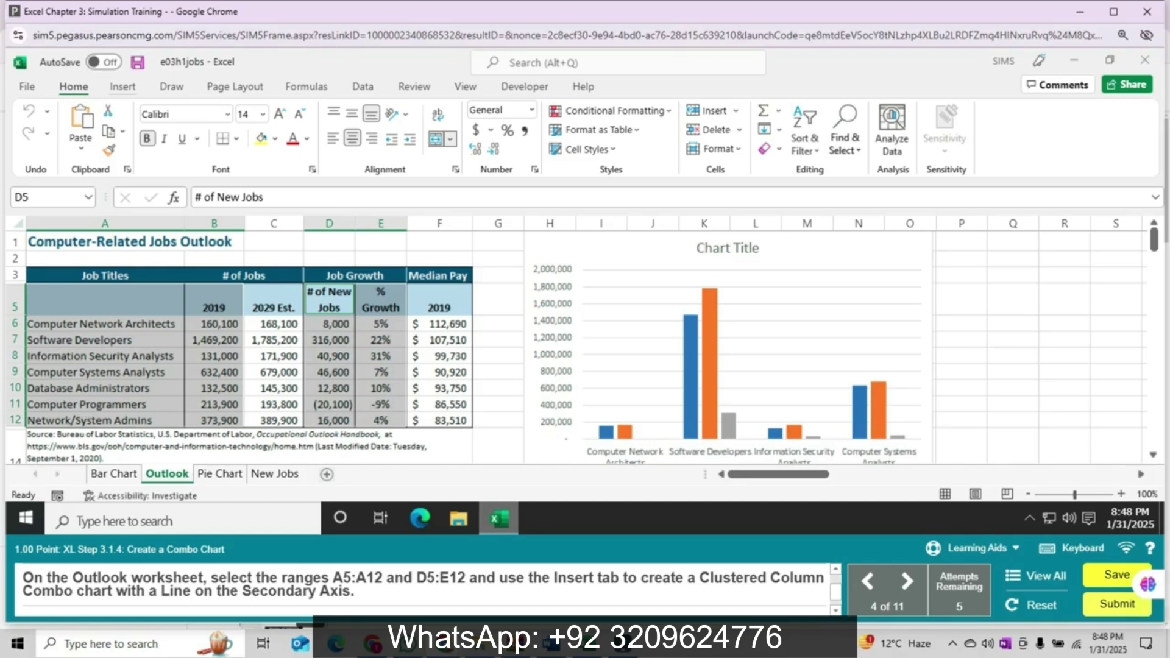
left_click(122, 86)
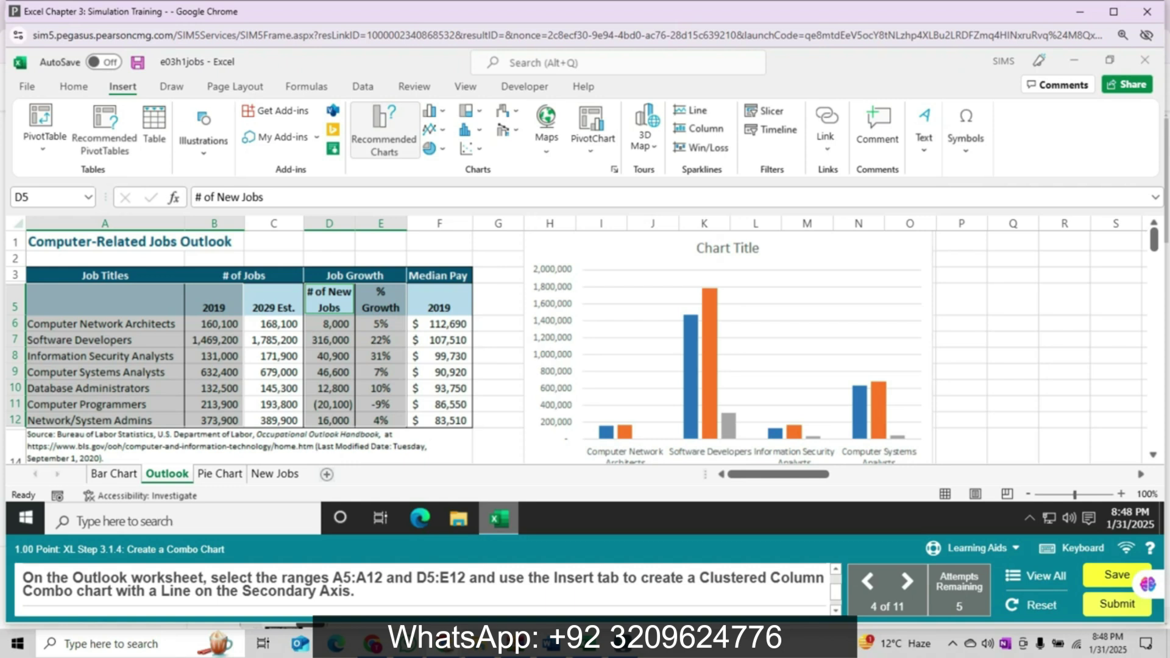
left_click(384, 131)
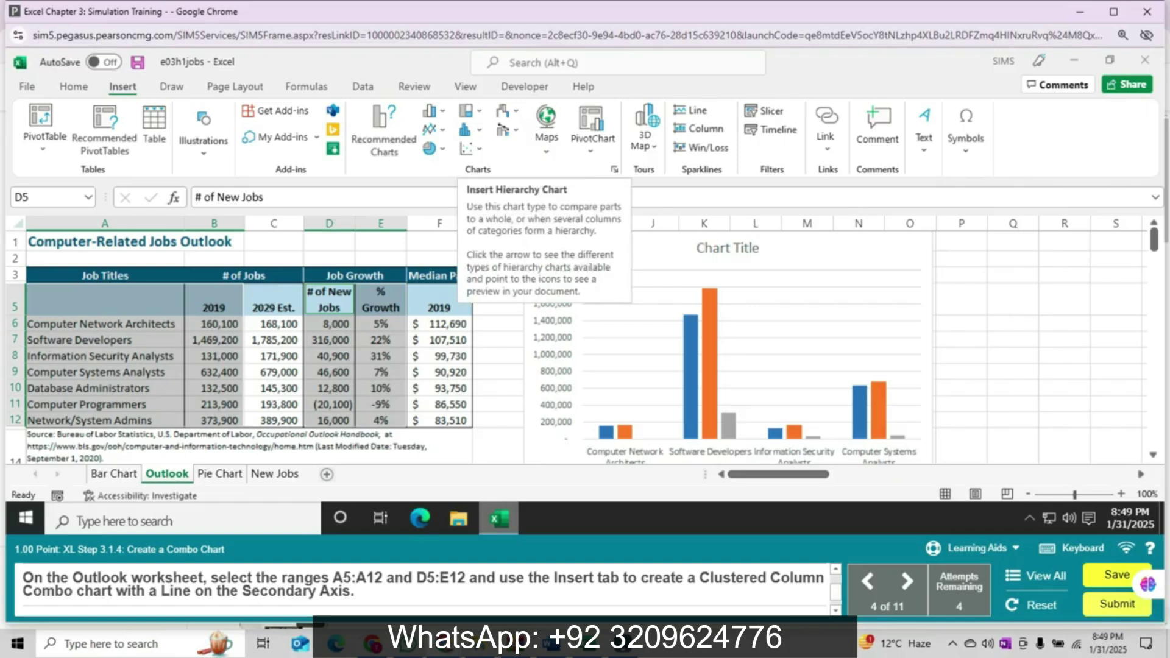
Insert a Clustered Column combo chart with a Line on the Secondary Axis from the ranges A5:A12 and D5:E12
left_click_drag(105, 305, 104, 421)
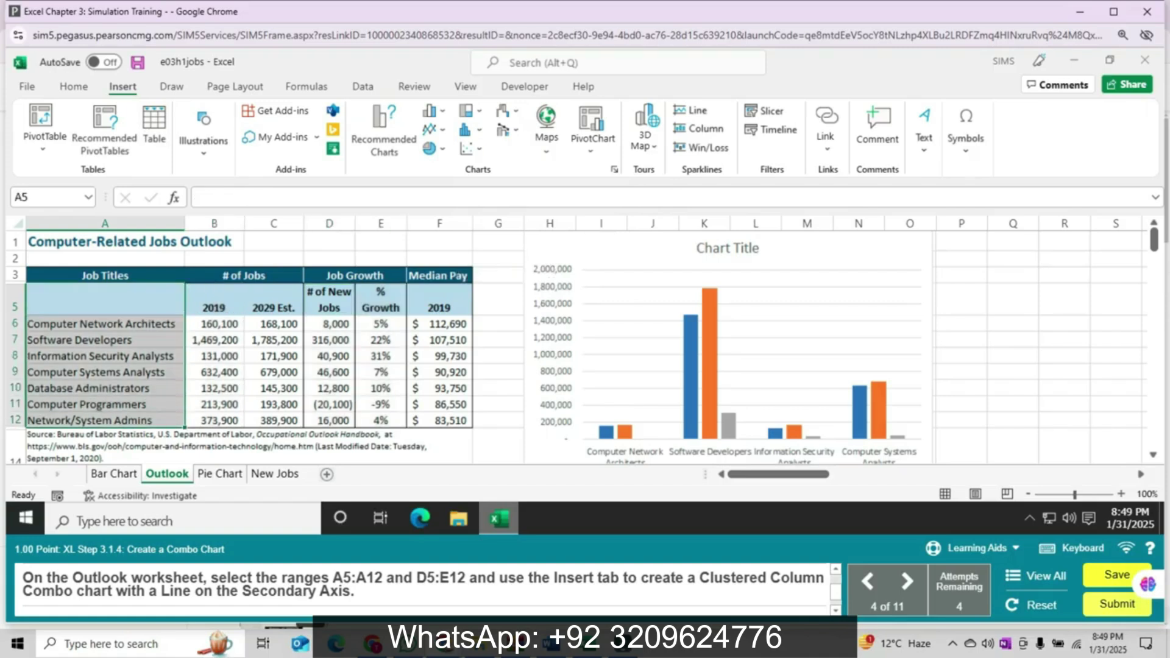
left_click_drag(329, 300, 380, 420)
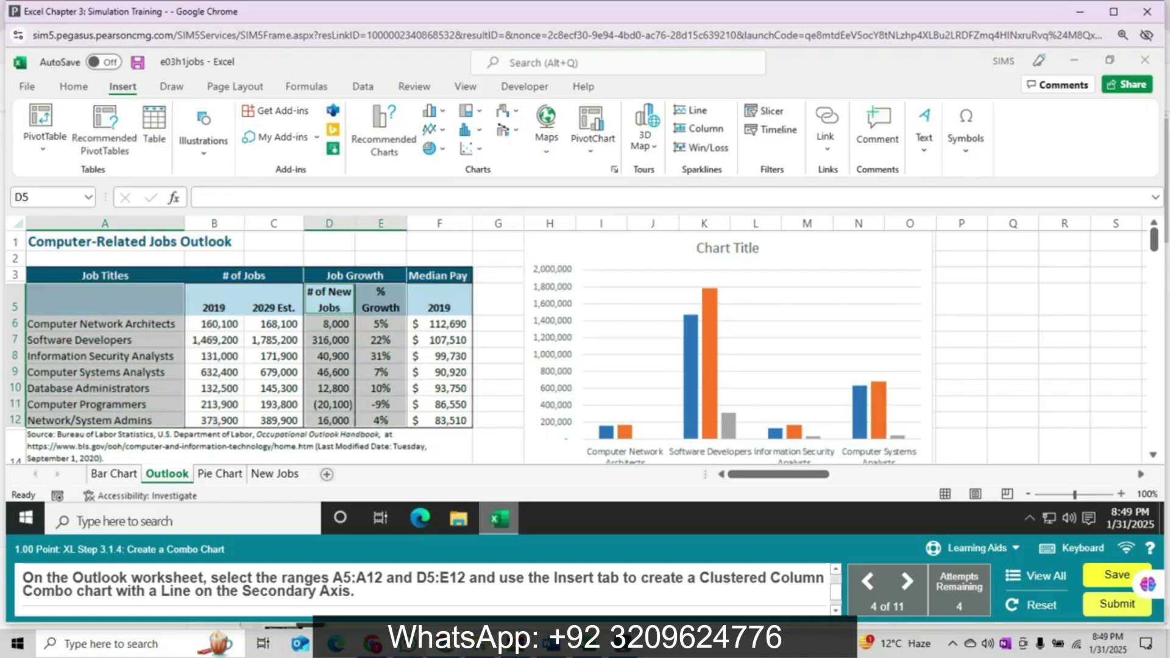
left_click(384, 131)
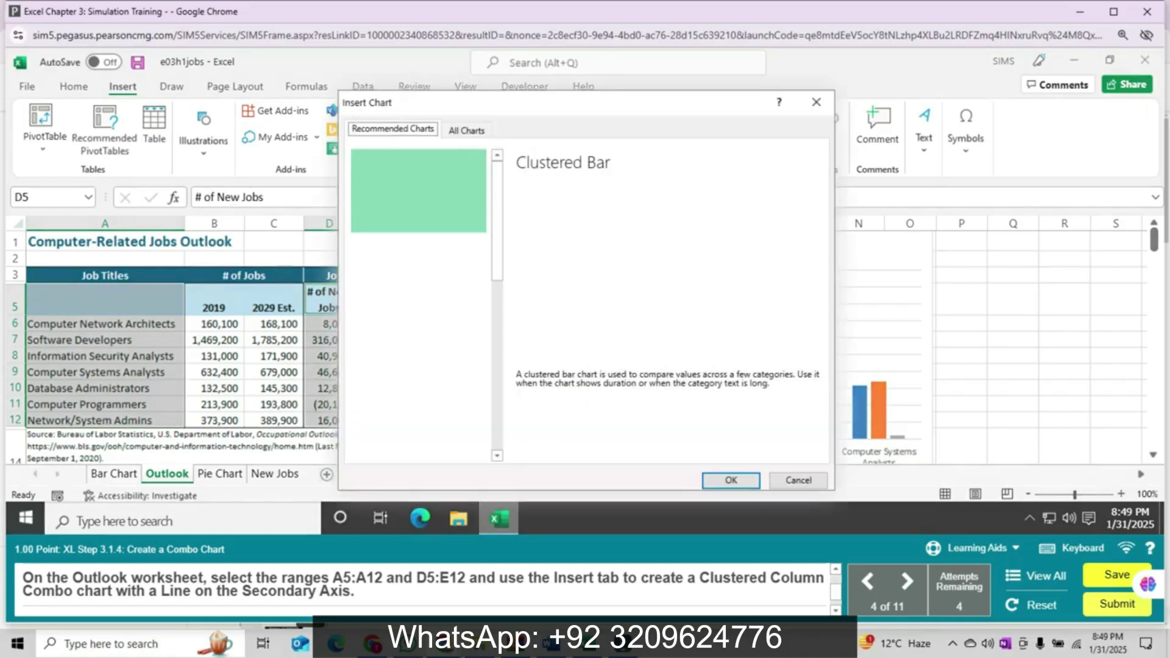
left_click(467, 129)
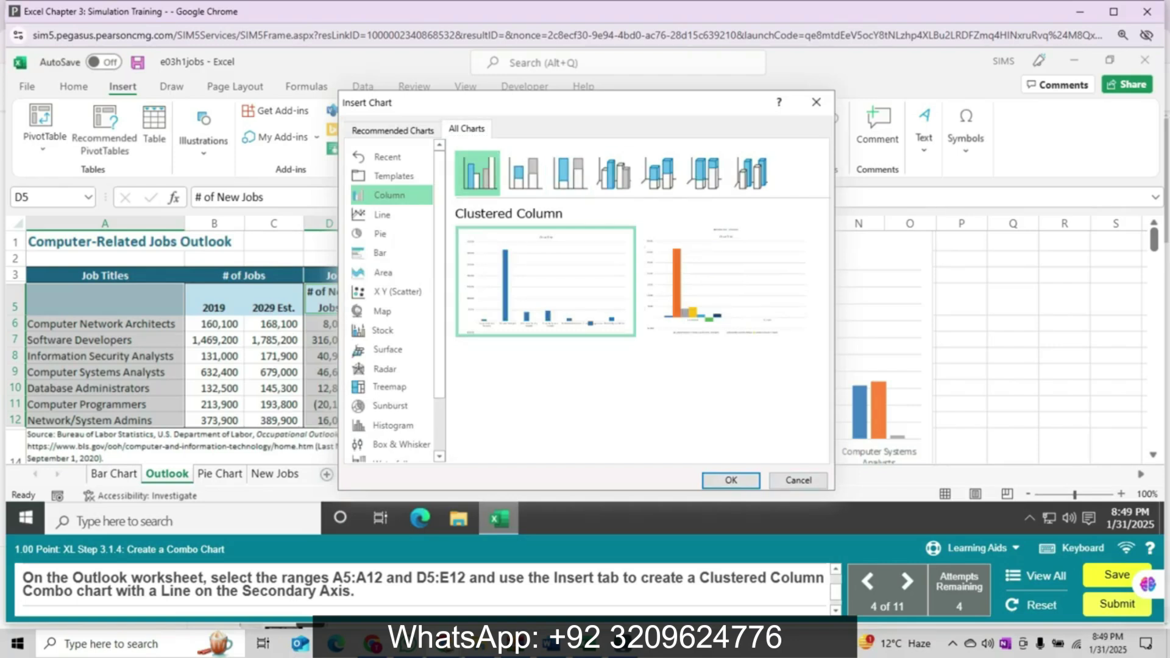
key("Return")
left_click(507, 129)
left_click(565, 181)
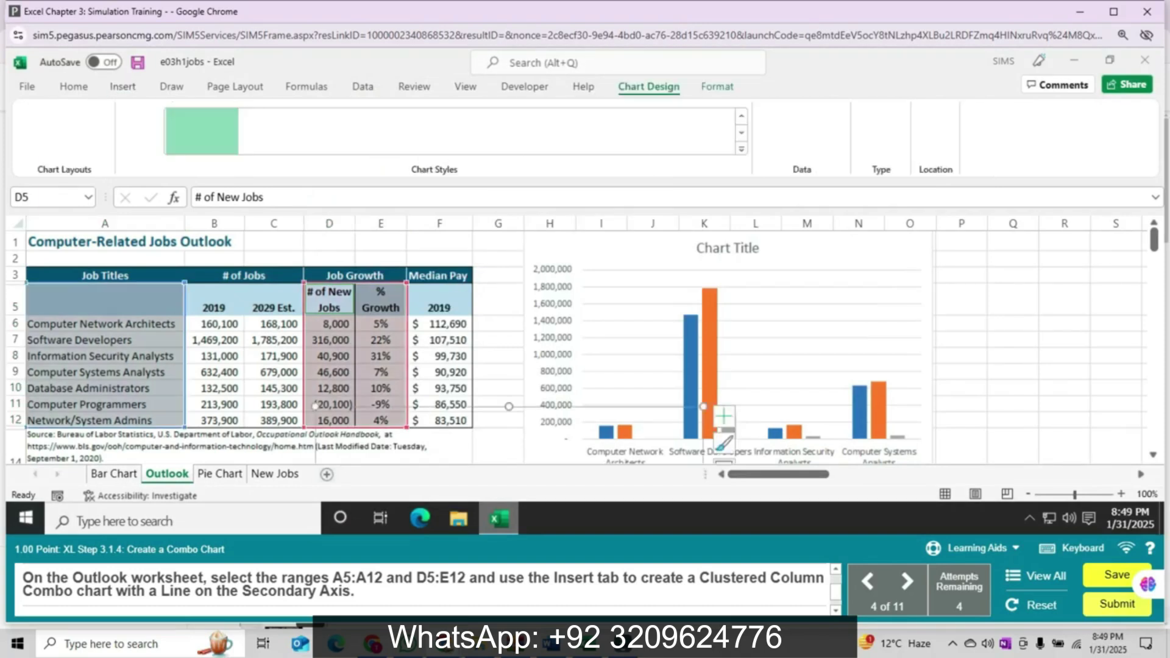
Move the combo chart to a new chart sheet named Combo Chart
left_click(934, 137)
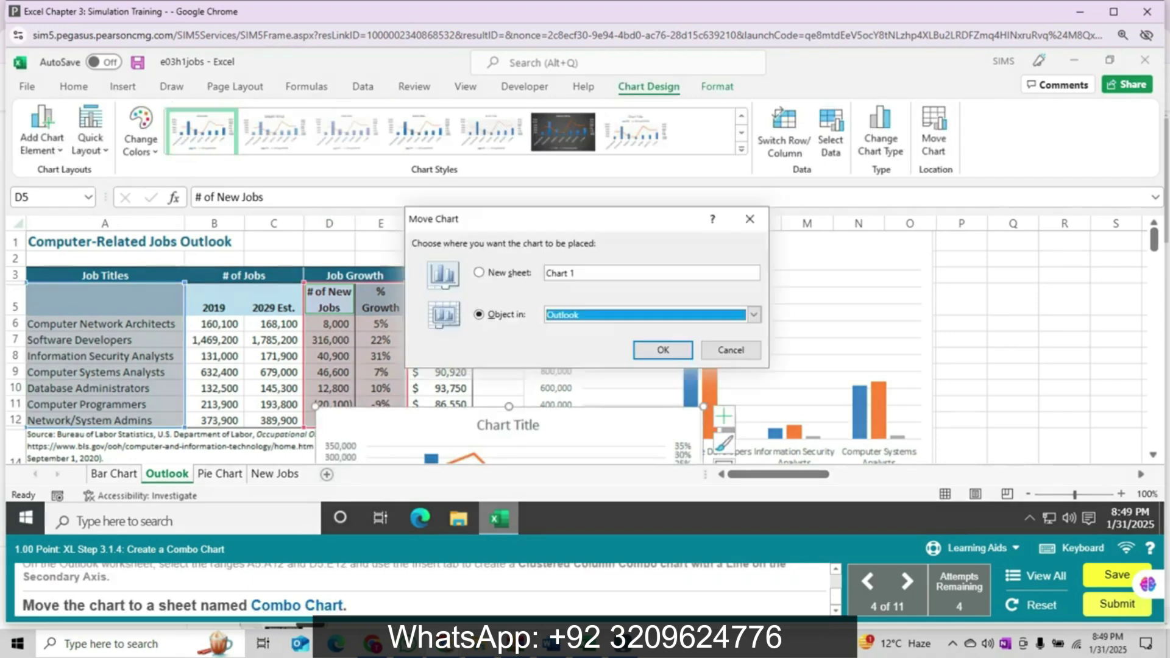
key("alt+s")
type("C")
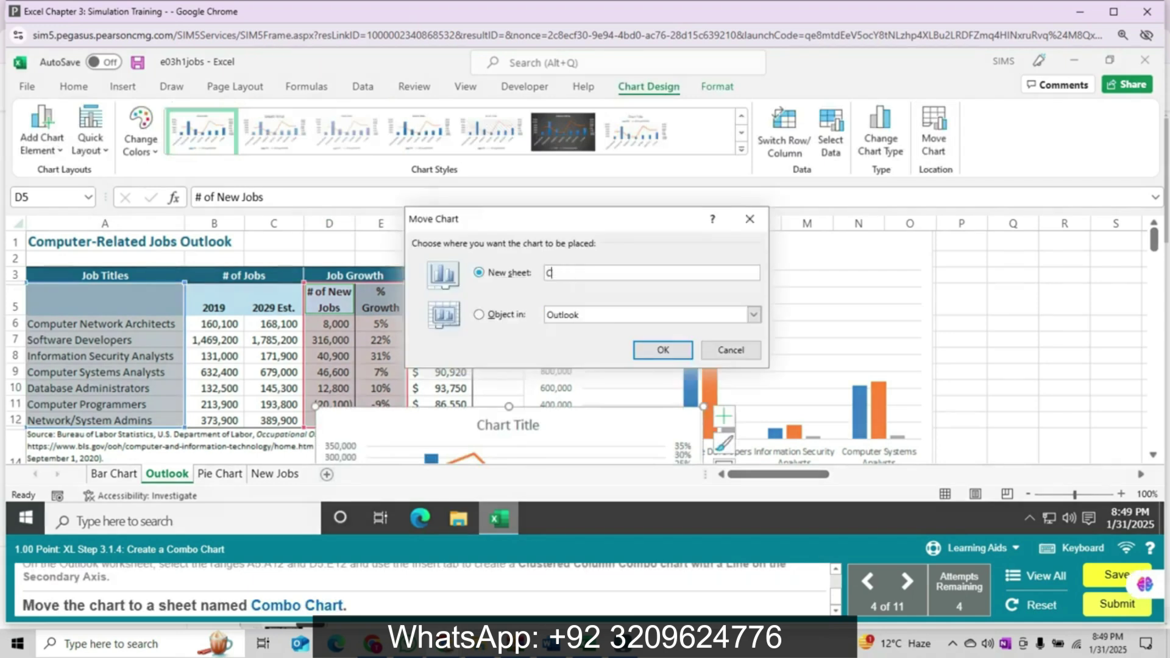
type("ombo Cha")
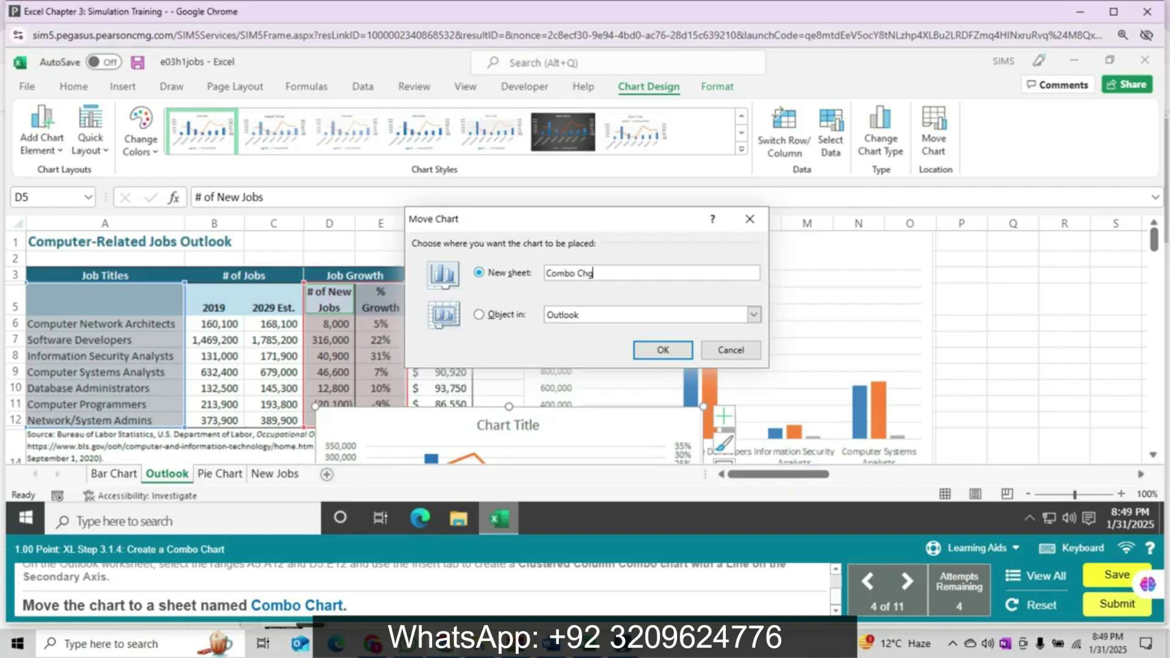
type("rt")
key("Return")
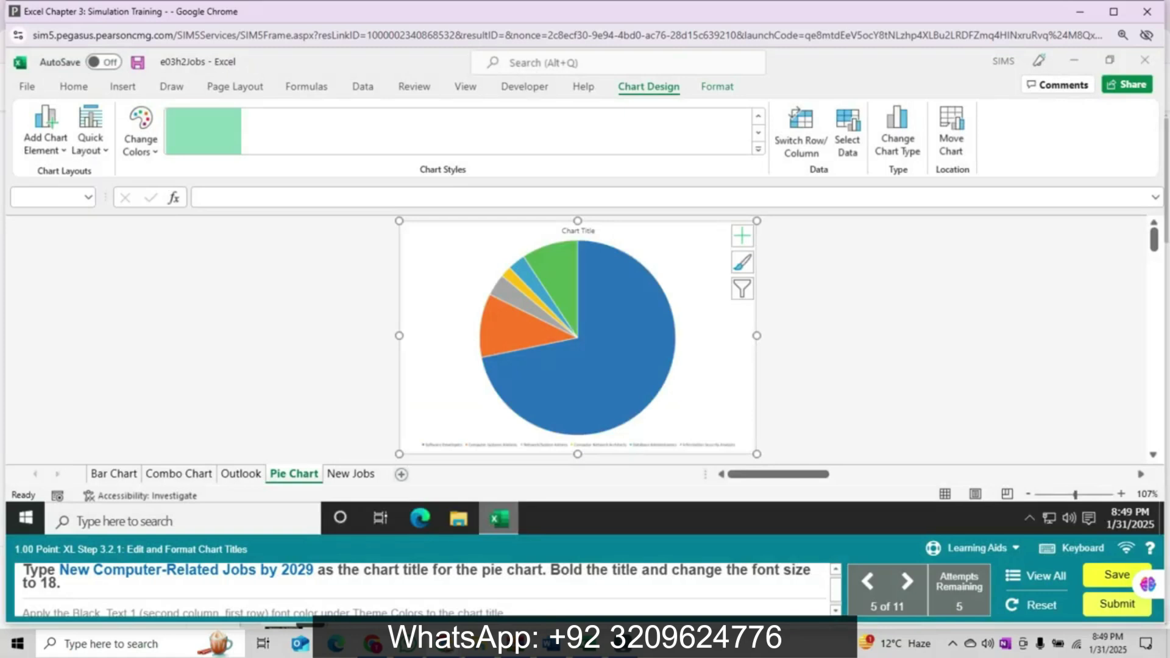
Change the pie chart's title to New Computer-Related Jobs by 2029
left_click(577, 231)
left_click(197, 198)
type("New Compu")
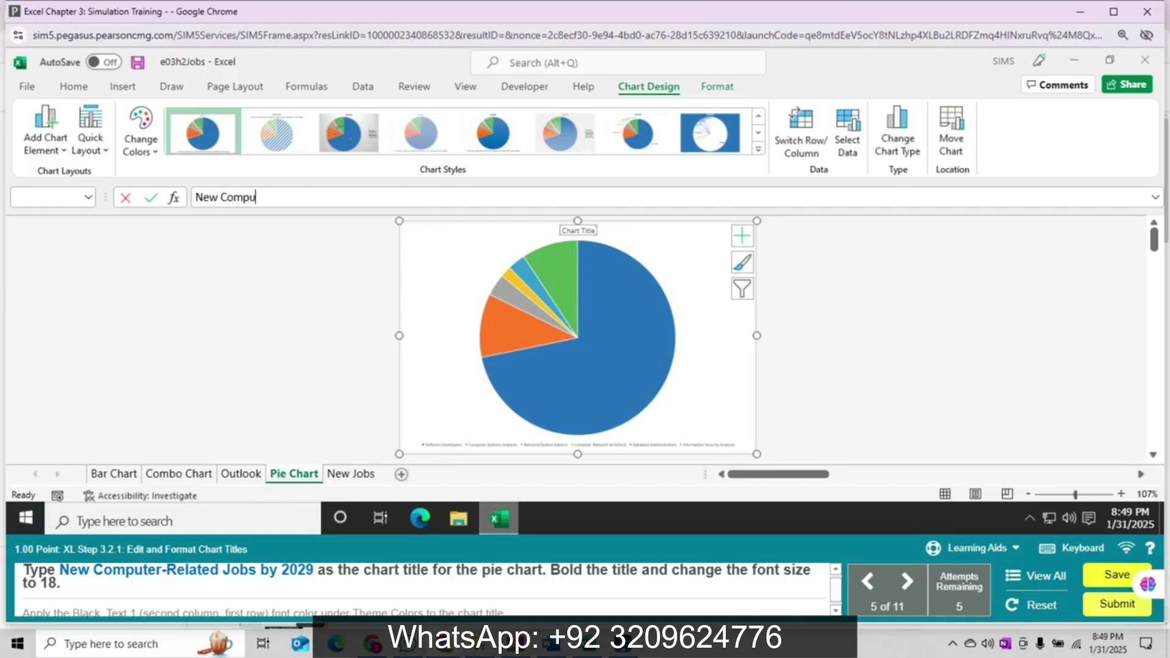
type("ter-Re")
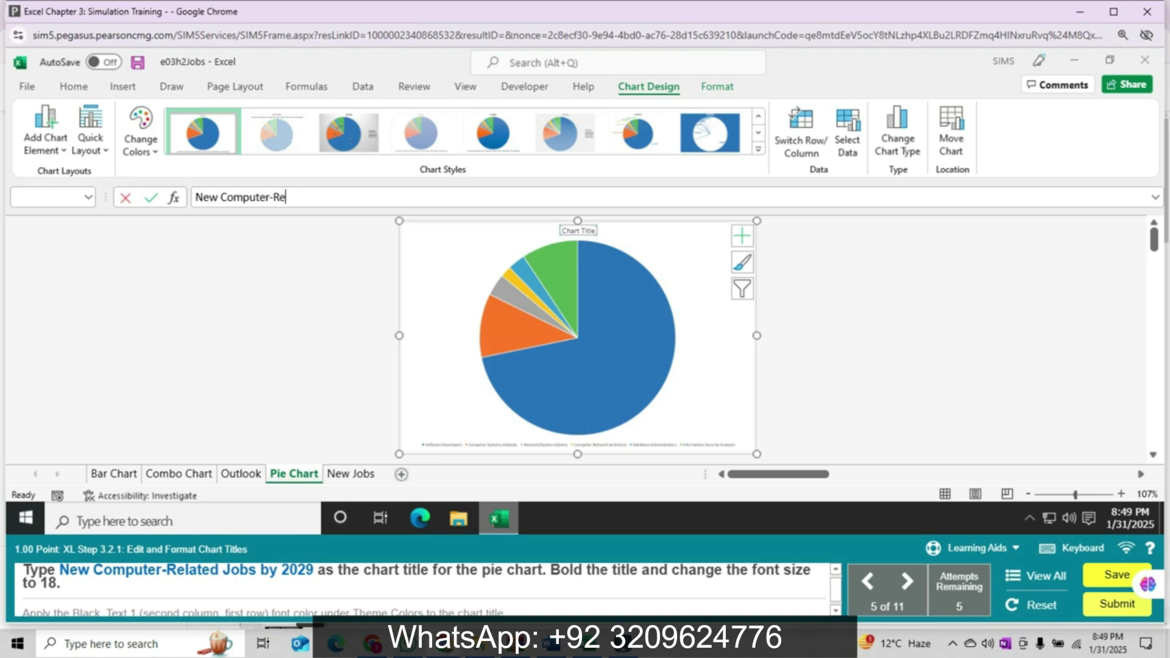
type("lated Jobs by 20")
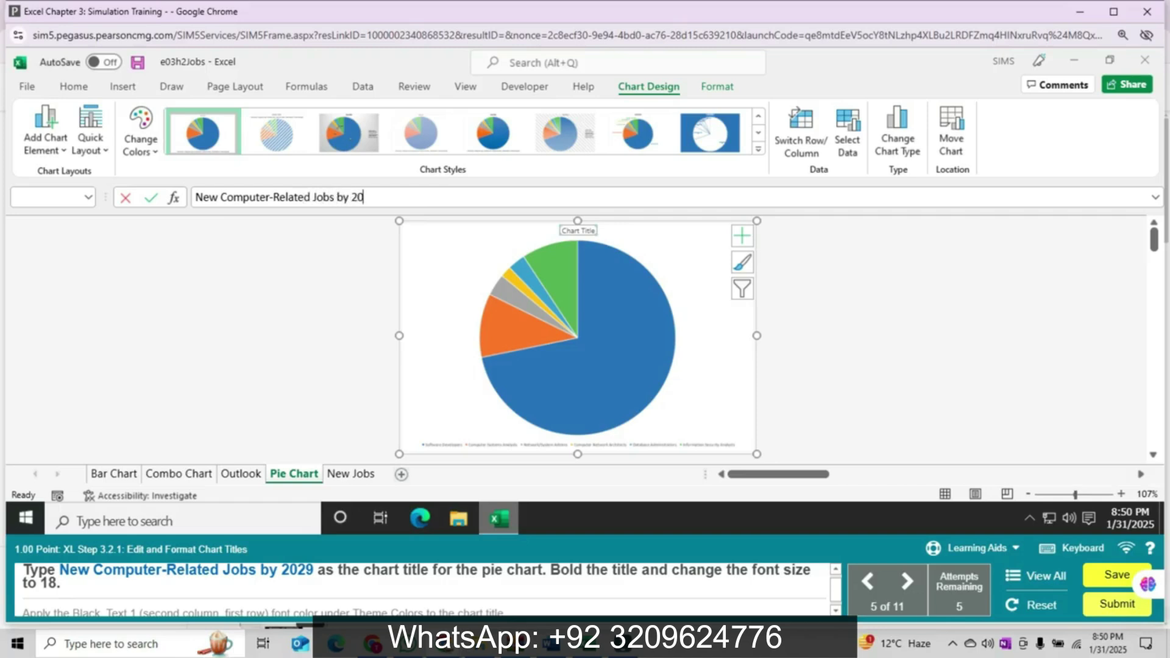
type("29")
key("Return")
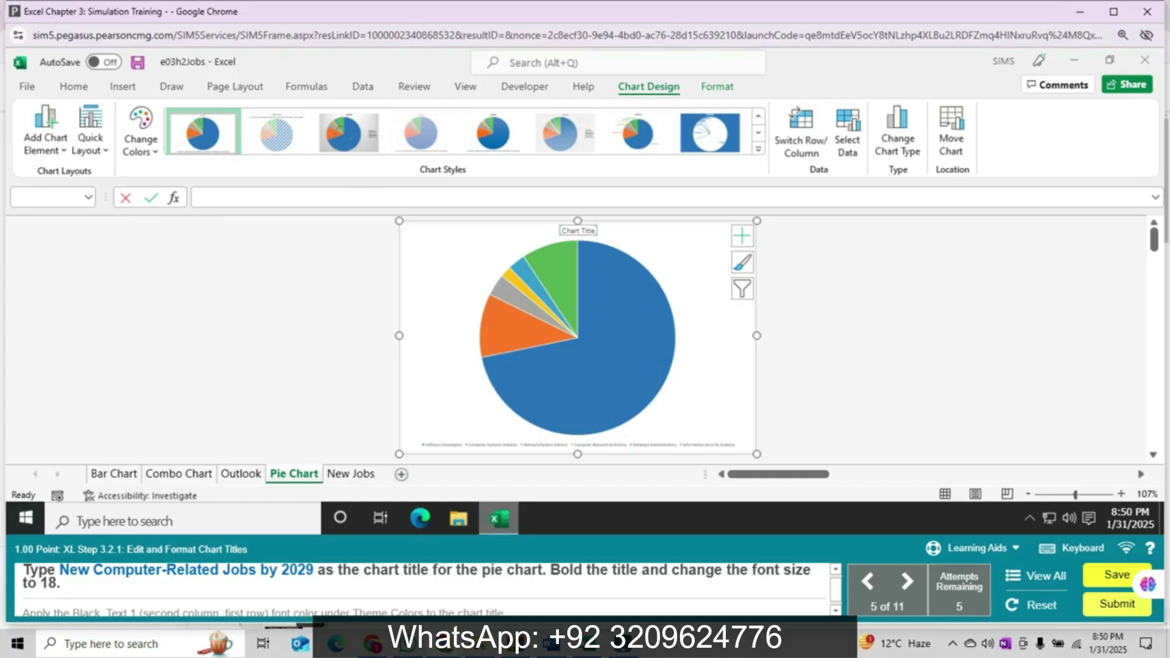
Format the pie chart title as bold, size 18, with the Black, Text 1 theme font color
left_click(73, 86)
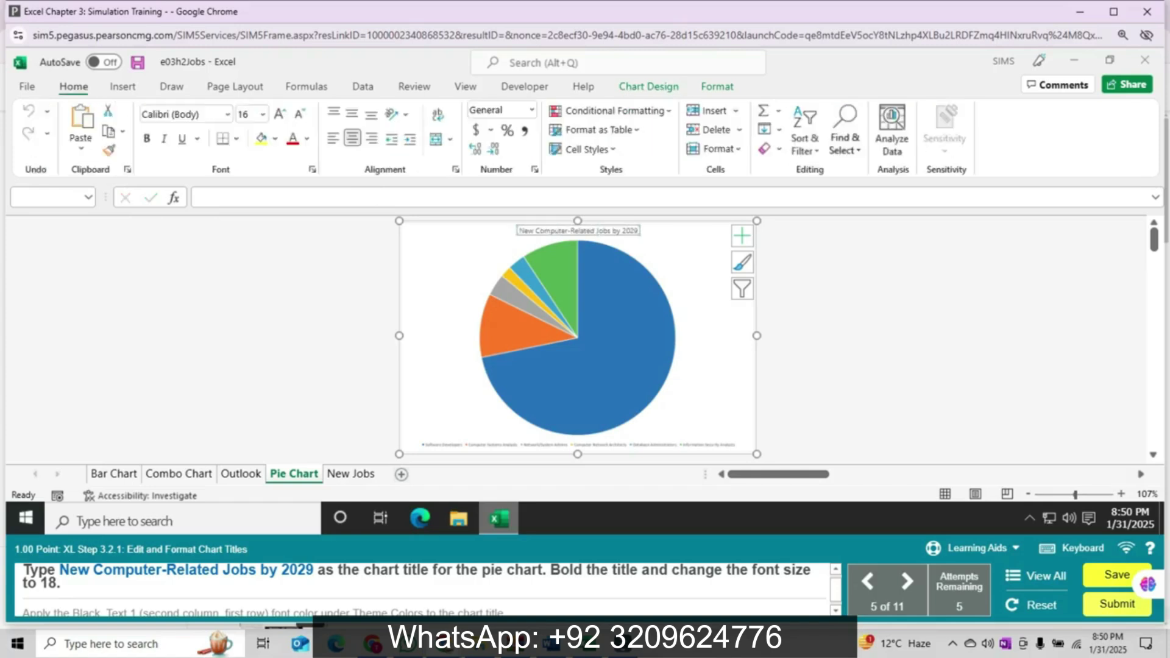
left_click(146, 138)
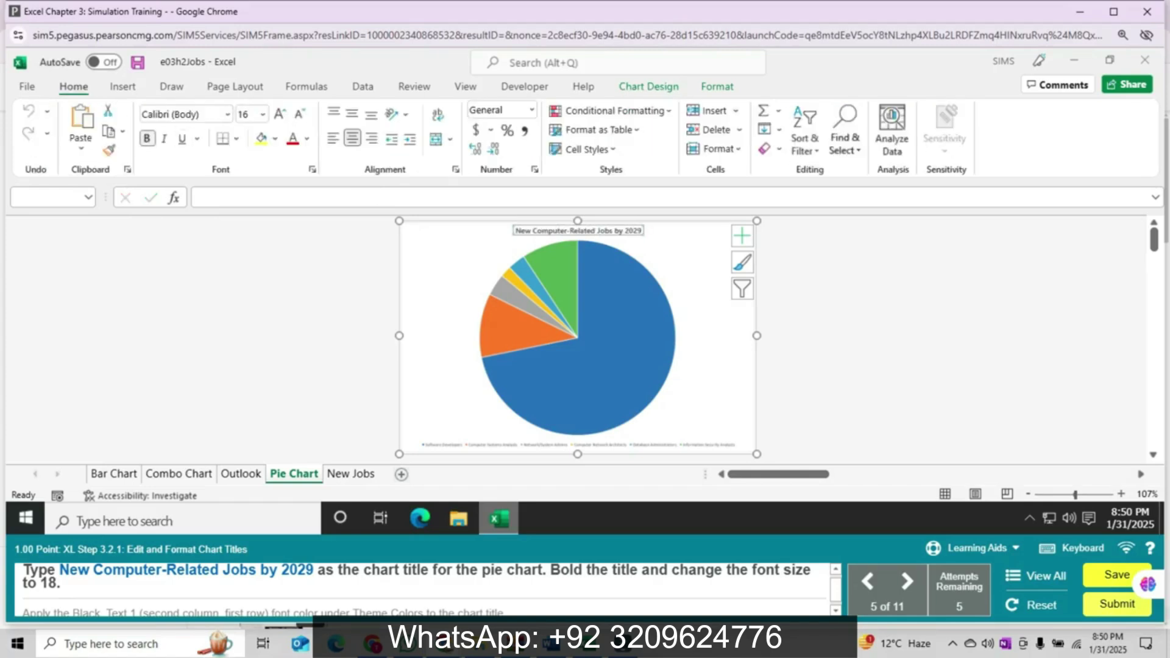
left_click(263, 114)
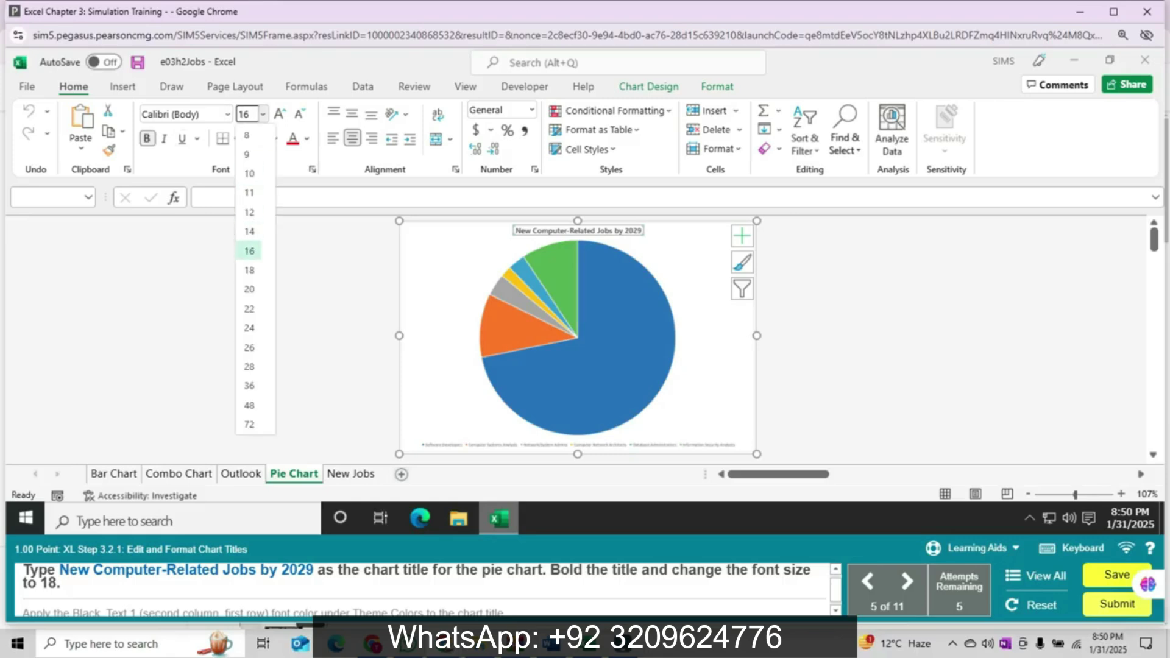
left_click(250, 270)
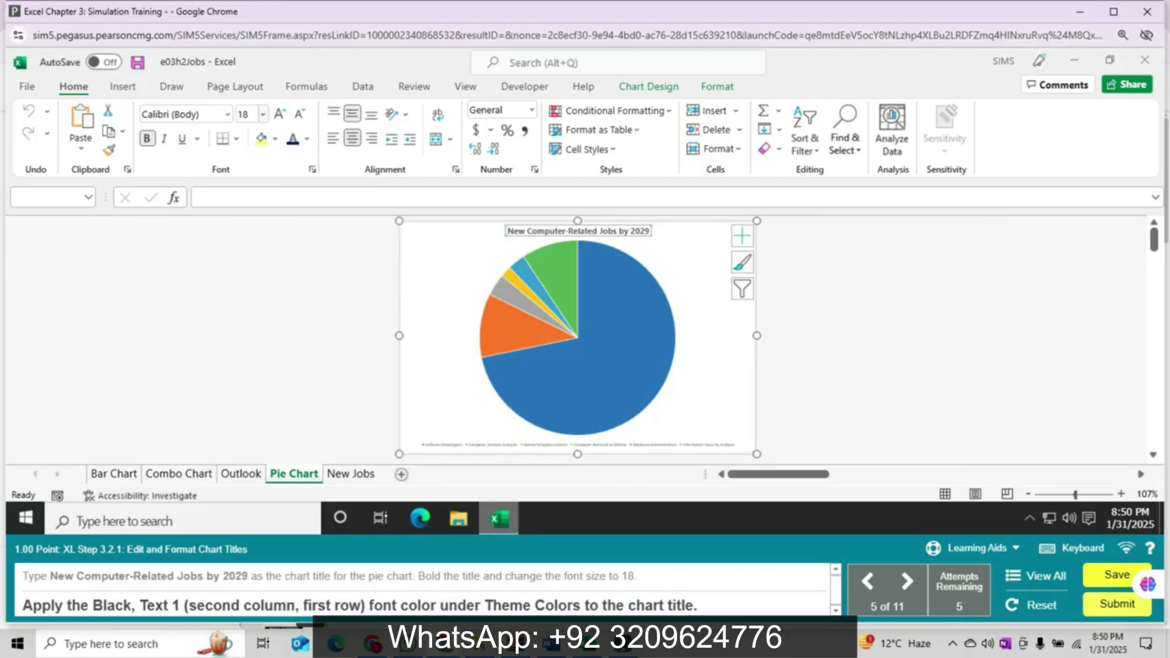
left_click(307, 139)
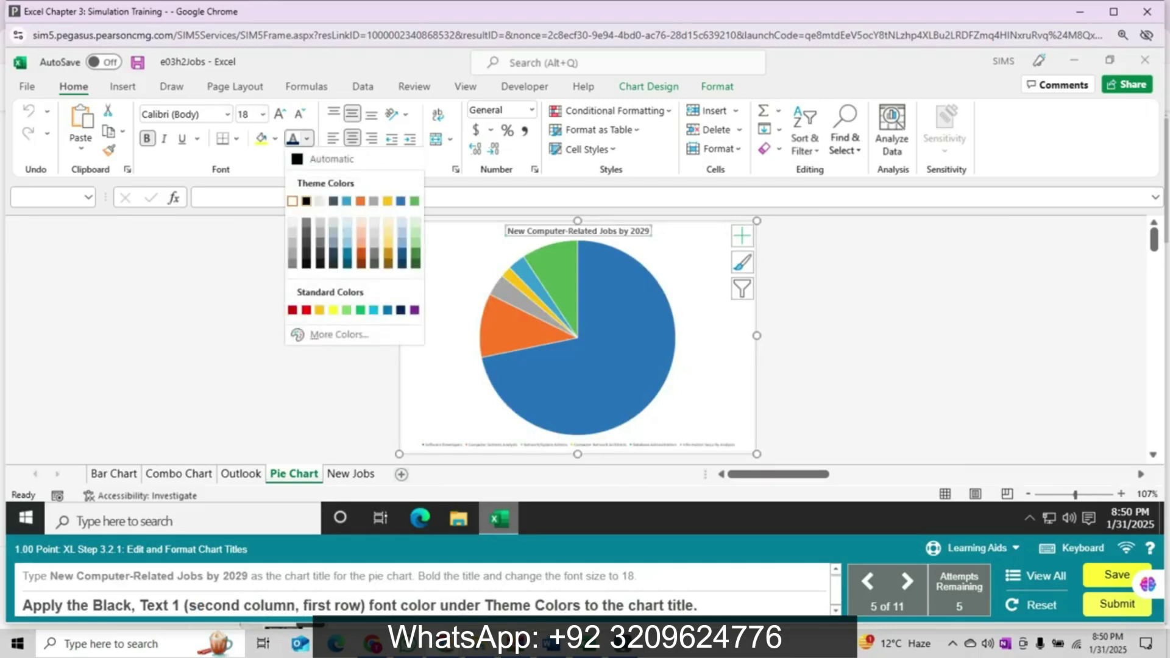
left_click(306, 201)
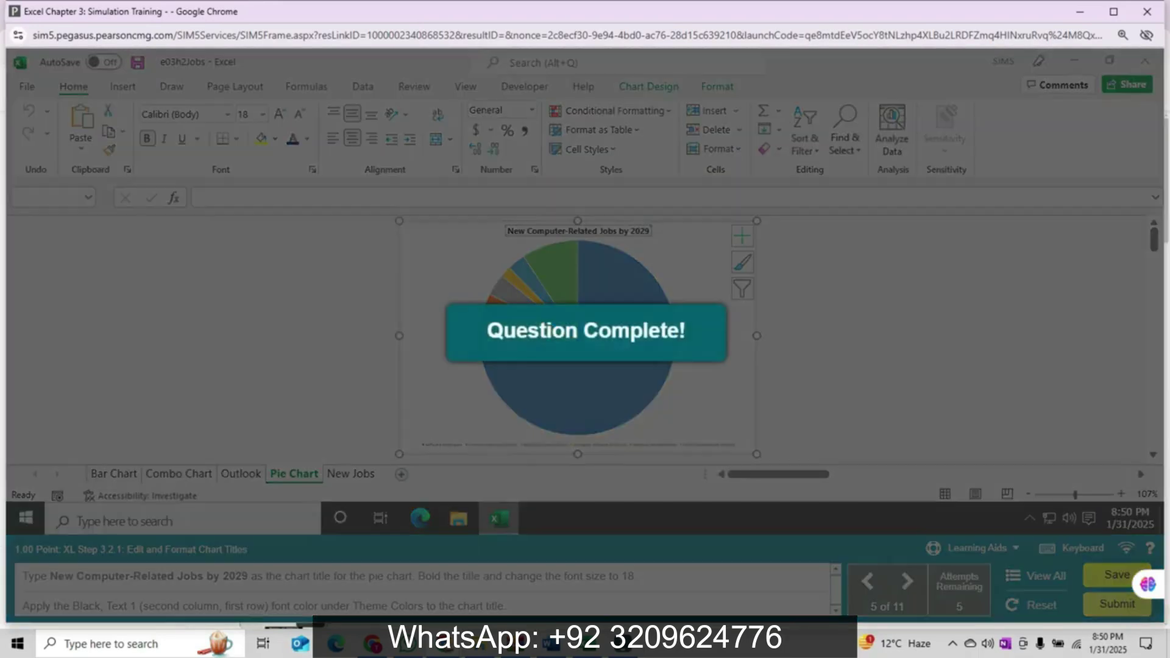